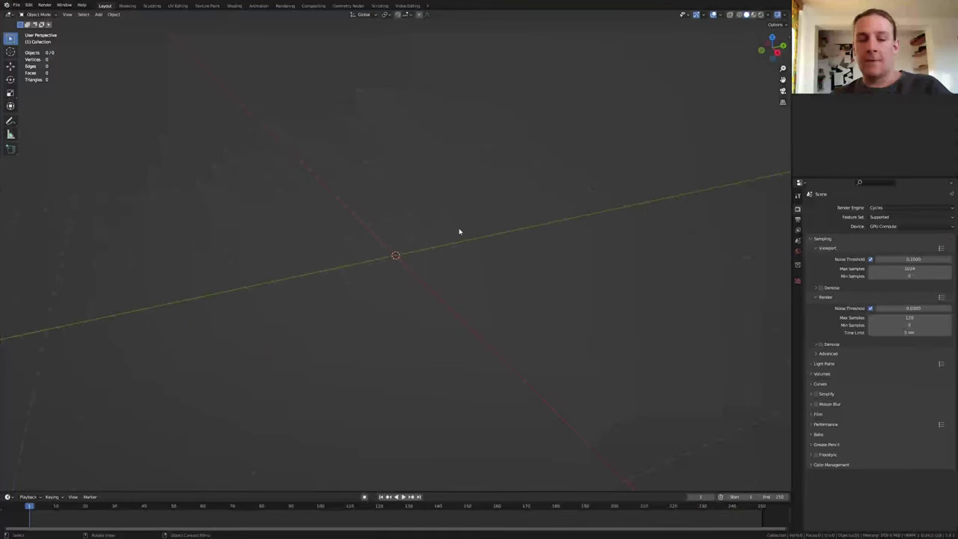
Add a plane mesh at the origin of the empty scene
key(shift+a)
mouse_move(461, 227)
click(496, 234)
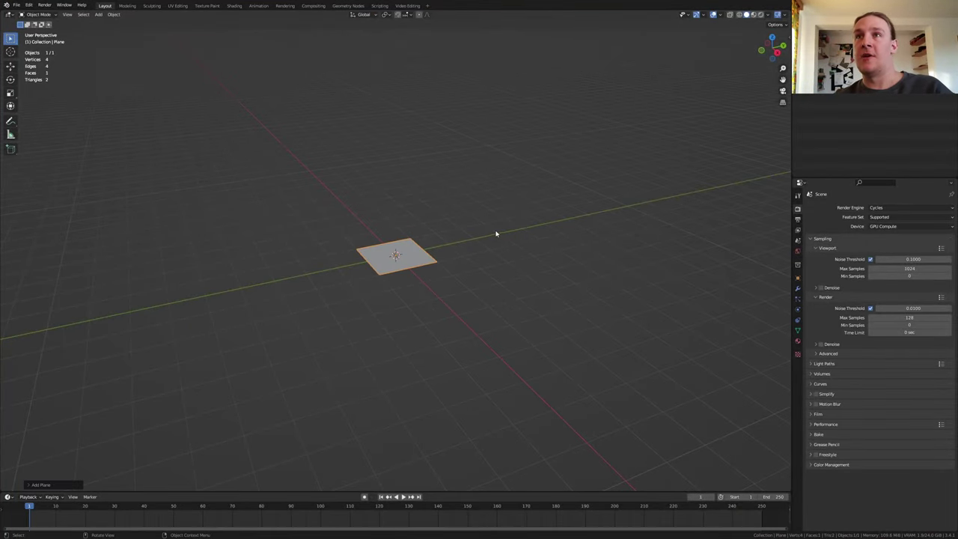
Open the Geometry Nodes workspace, create a new node tree for the plane and delete its Group Input node
click(352, 6)
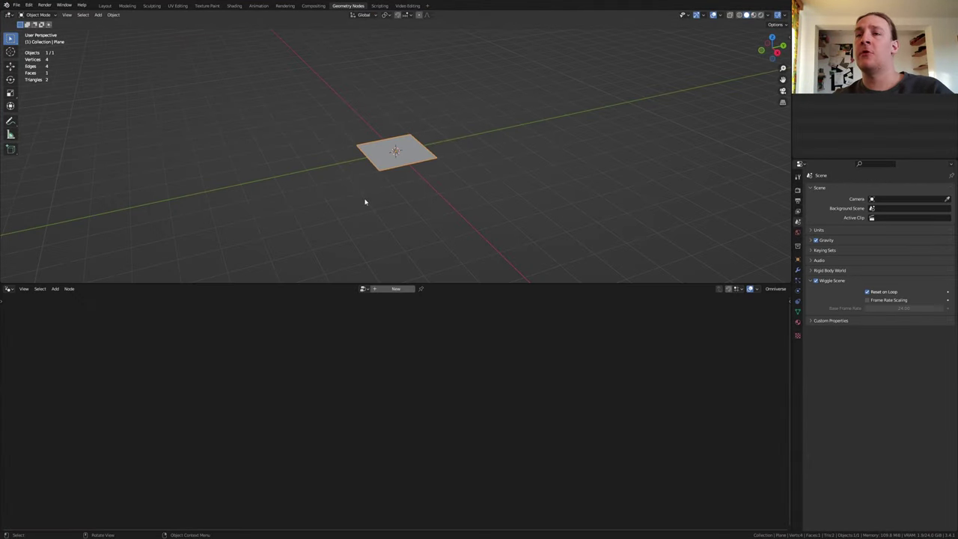
click(393, 289)
click(281, 427)
key(x)
Add a Grid node with 100 vertices in X and Y, and connect its Mesh to the Group Output geometry
key(shift+a)
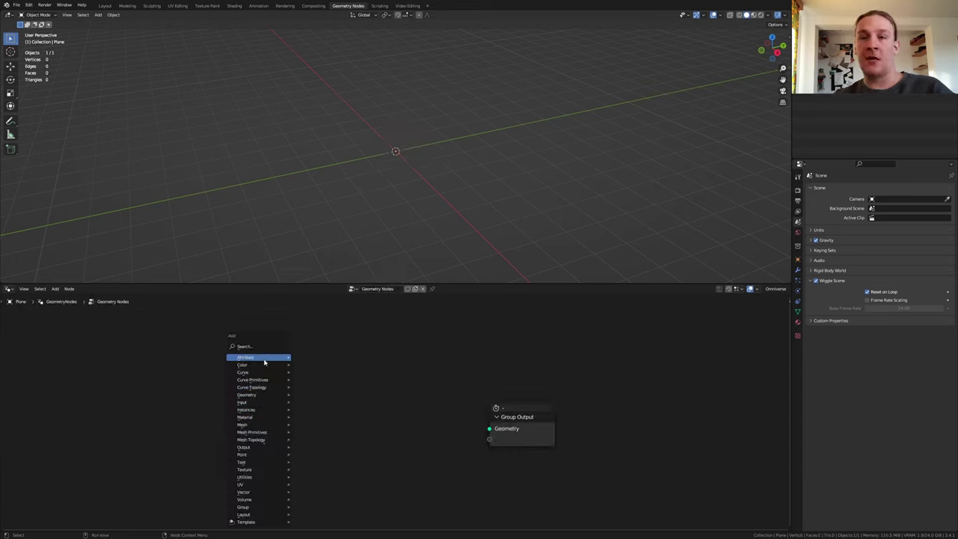
text(g)
click(297, 363)
click(217, 337)
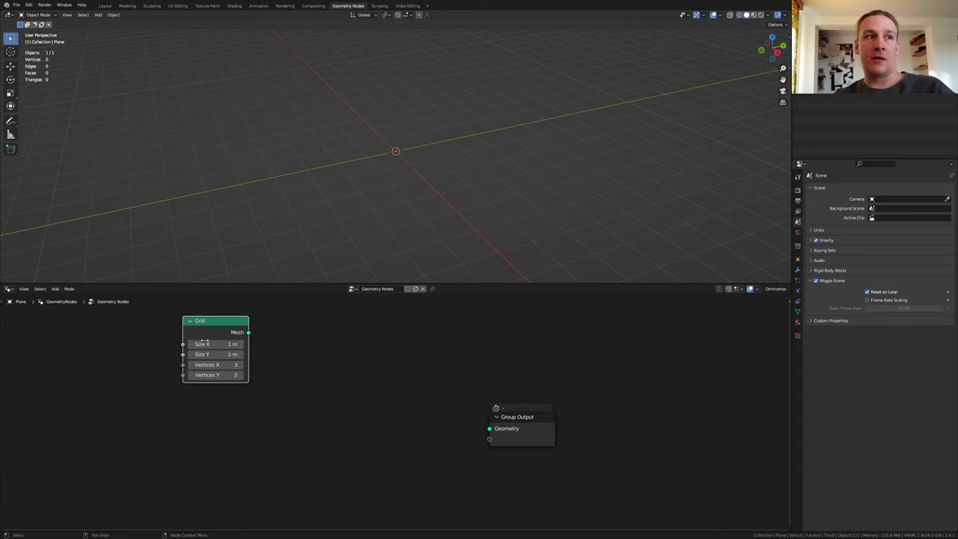
click(216, 366)
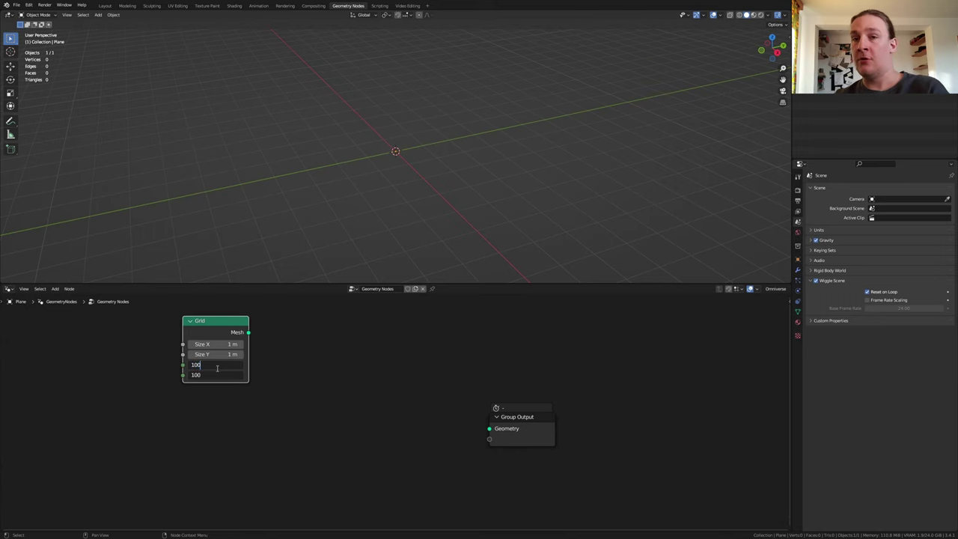
text(100)
key(Return)
drag(248, 332, 490, 428)
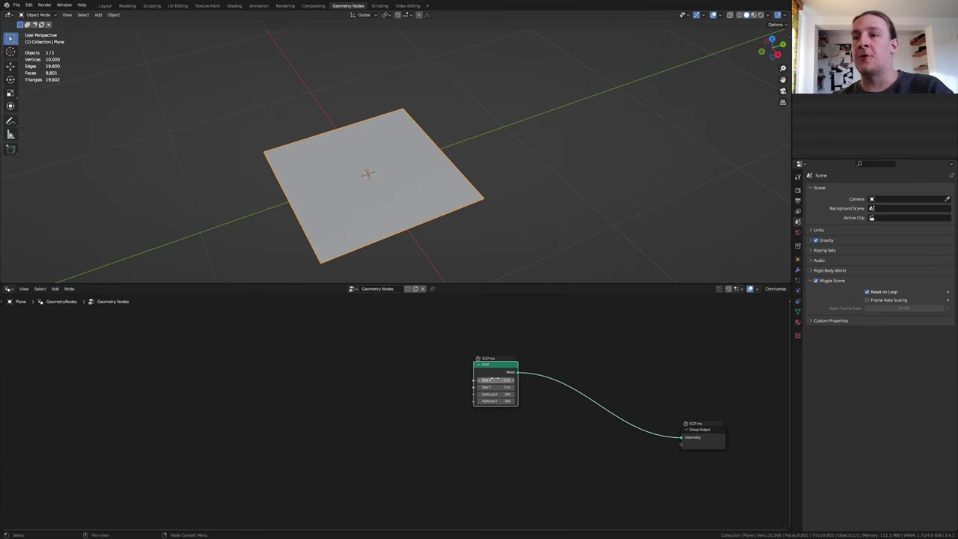
Set the Grid node's Size X and Size Y to 10 m
click(494, 379)
text(10)
key(Return)
Insert an Instance on Points node between the Grid and the Group Output
middle_drag(614, 361, 583, 353)
key(shift+a)
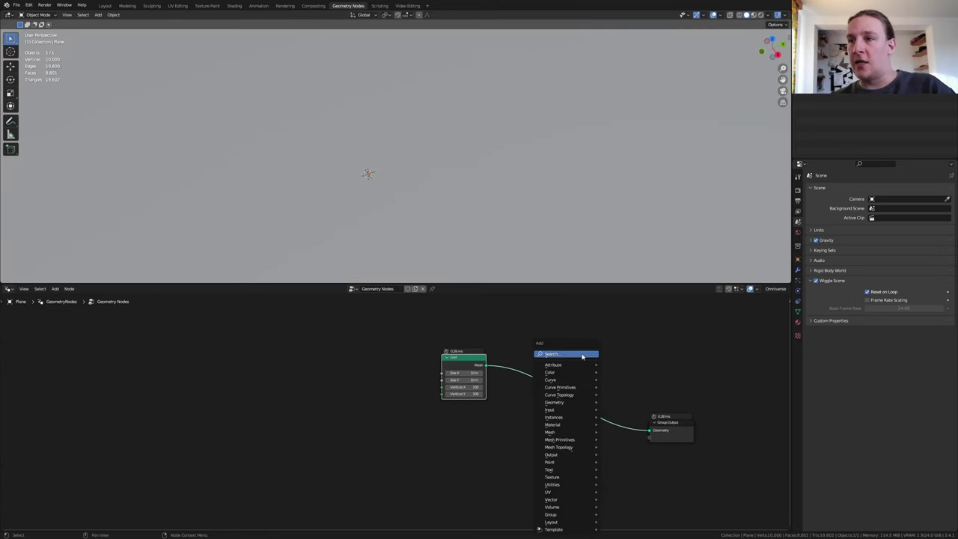
click(583, 354)
text(on)
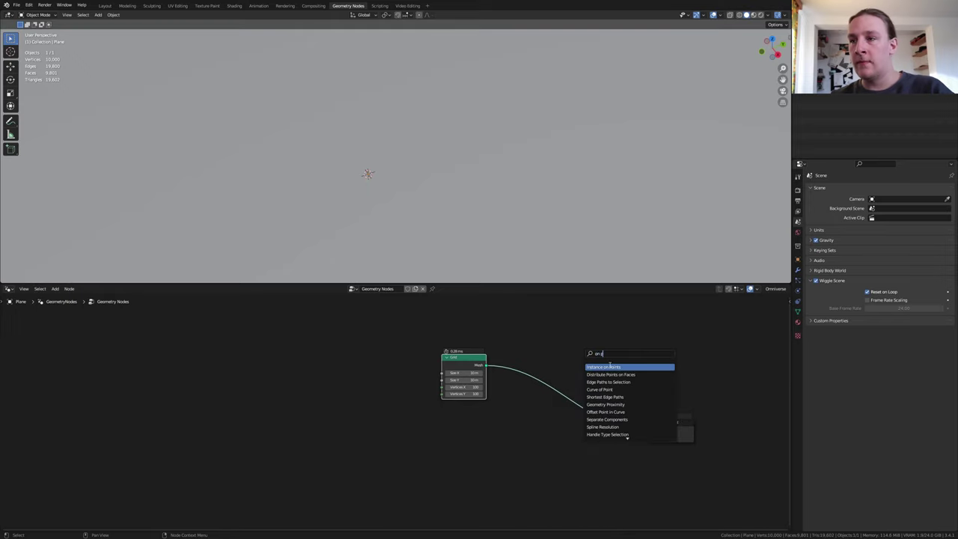
click(622, 366)
click(559, 349)
Add a Cube node, feed its Mesh into the Instance input of Instance on Points, and set its size to 0.2 m on all axes
key(shift+a)
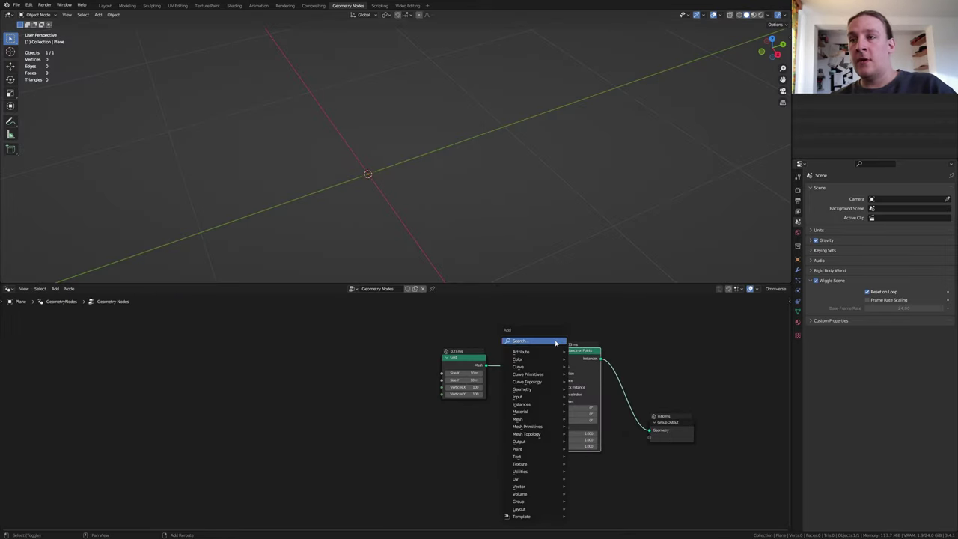
click(555, 341)
text(cu)
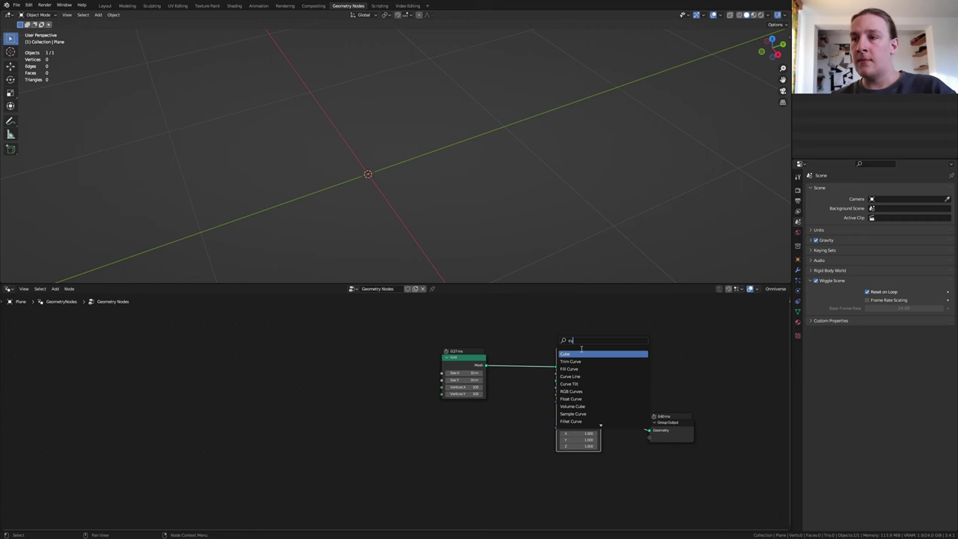
key(Return)
click(502, 436)
drag(500, 431, 556, 381)
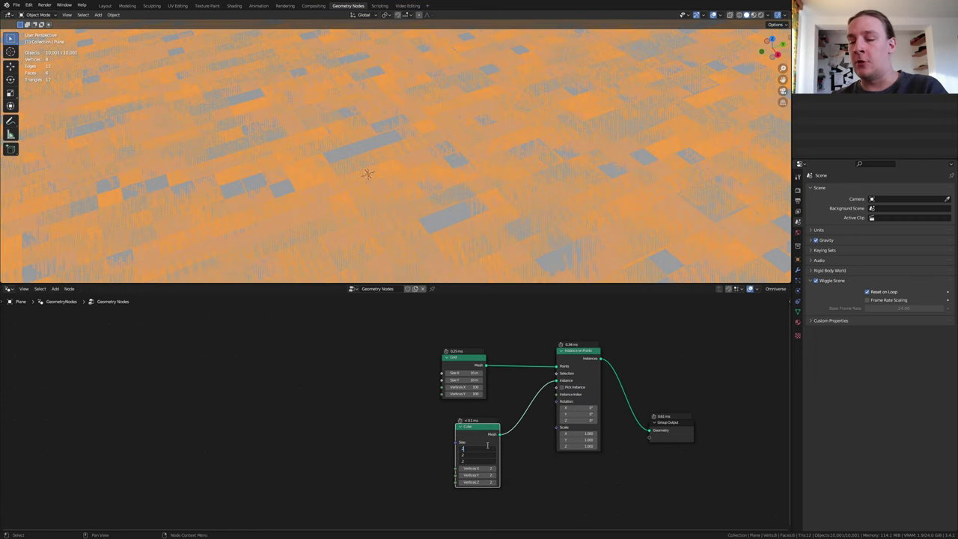
key(Return)
Add a Vector Math node set to Maximum with 0.23 in all three second-vector components, and connect it to the instances' Scale
key(shift+a)
text(vec)
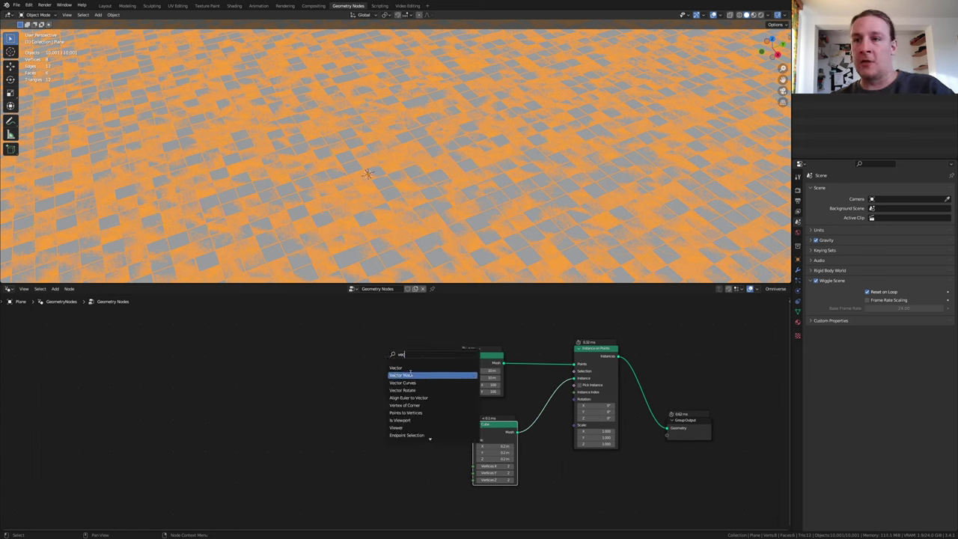
click(401, 375)
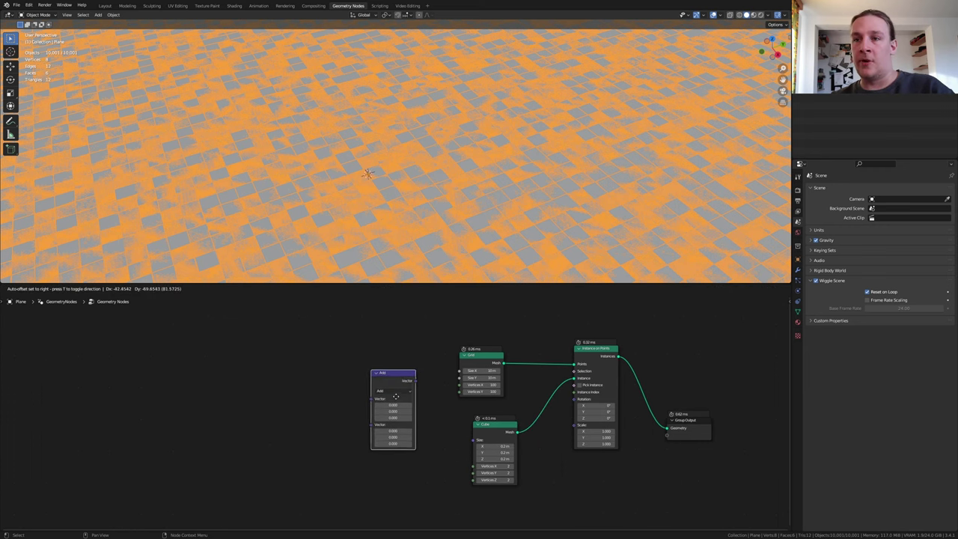
drag(396, 432, 397, 445)
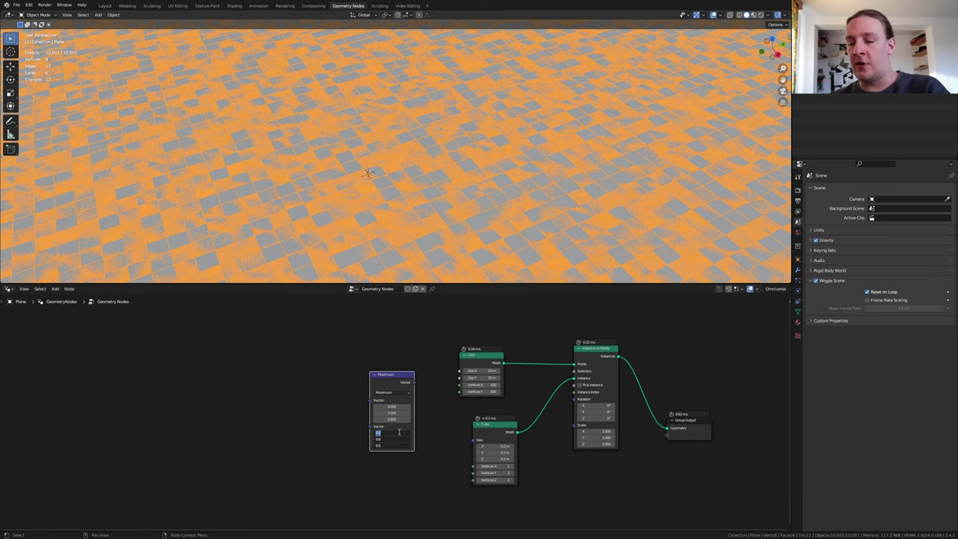
text(.)
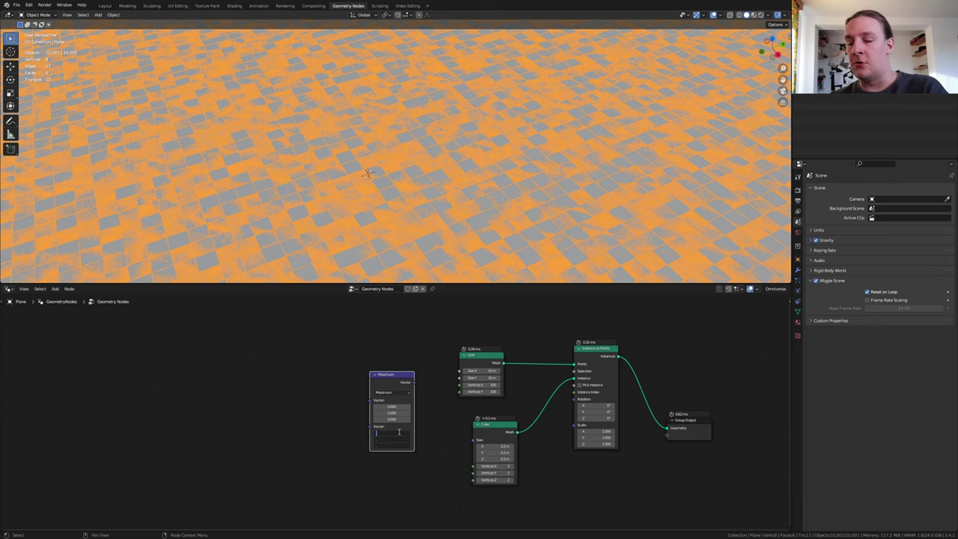
text(.23)
key(Return)
drag(412, 383, 574, 426)
Add a Combine XYZ node and connect its Vector to the first vector input of the Maximum node
key(shift+a)
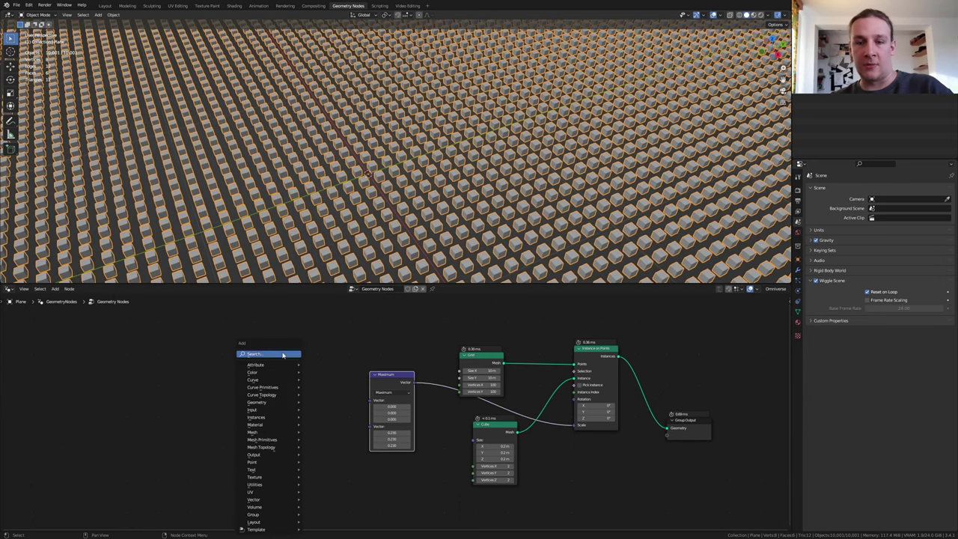
click(284, 354)
text(xy)
click(301, 367)
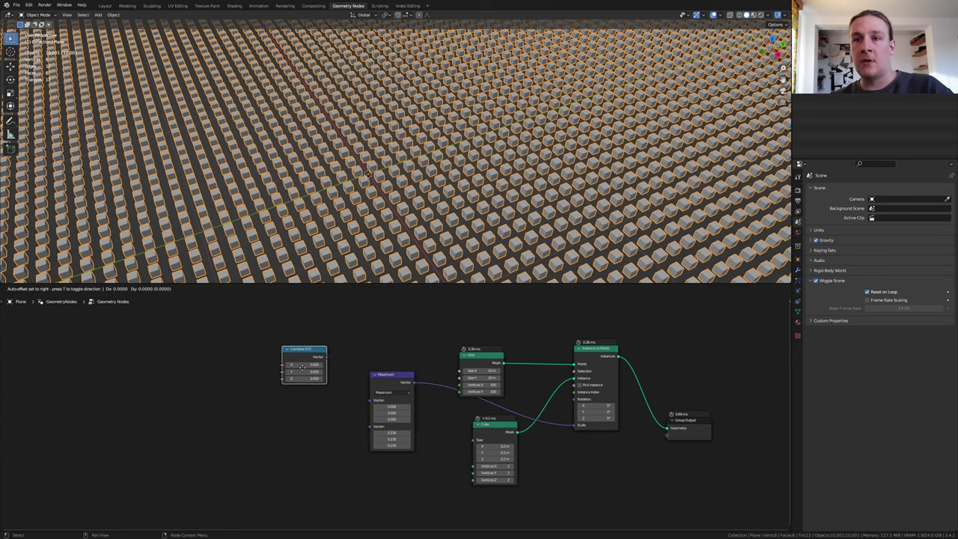
click(278, 397)
drag(299, 384, 371, 404)
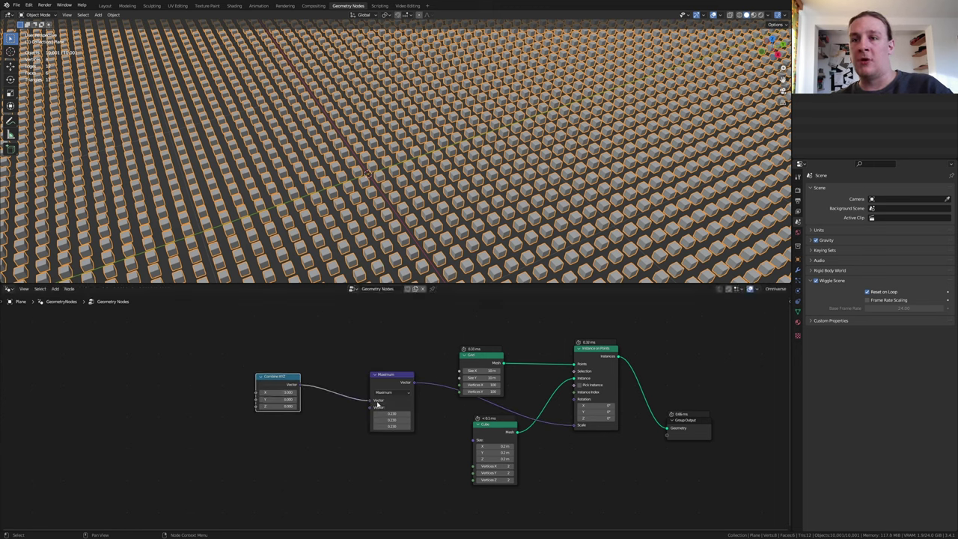
Try a Math node set to Maximum with a second value of 0.48, feeding the X and Y of Combine XYZ
key(shift+a)
text(ma)
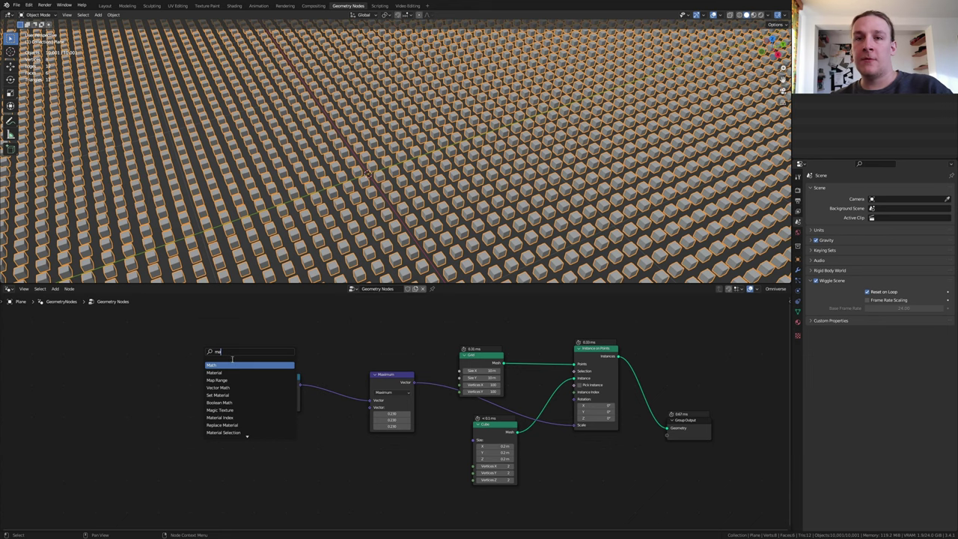
click(232, 365)
click(225, 362)
drag(222, 357, 256, 393)
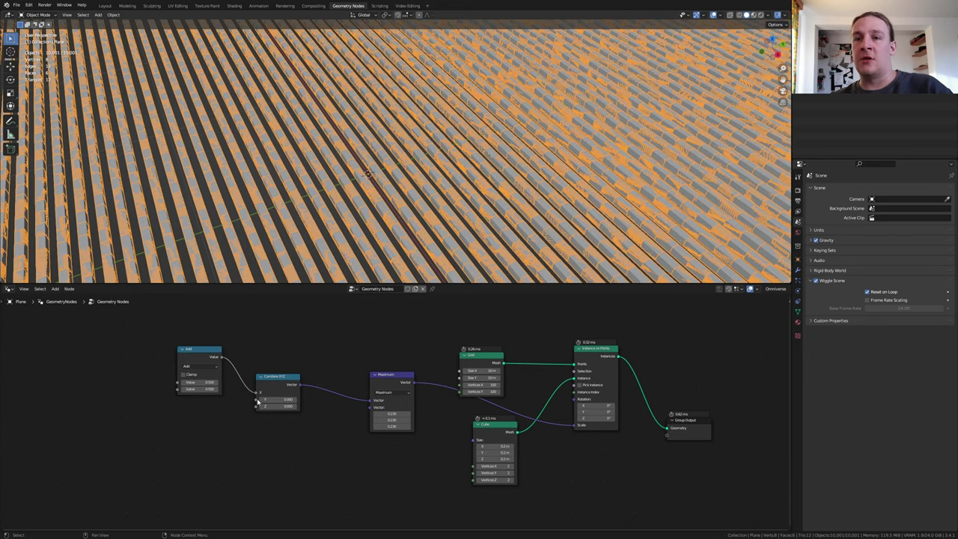
click(198, 366)
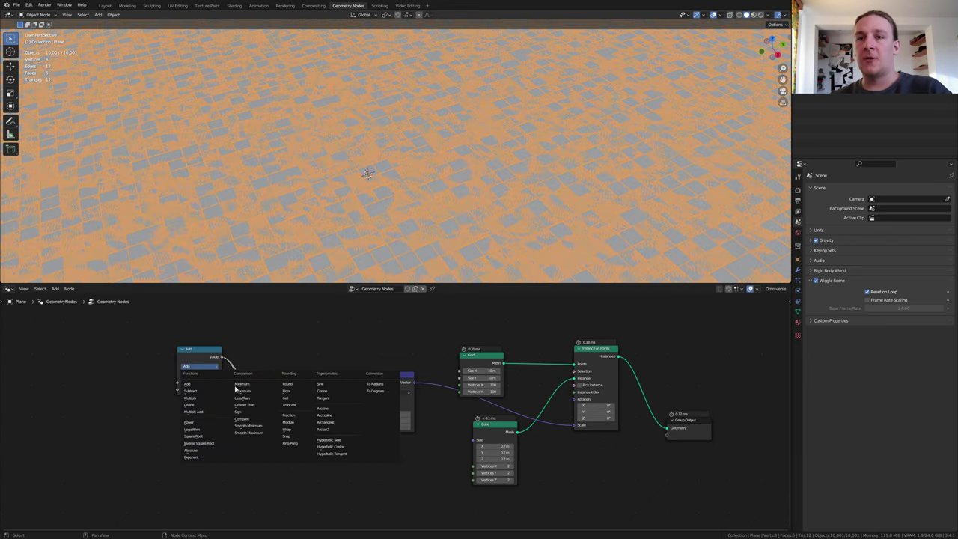
click(246, 391)
double_click(201, 389)
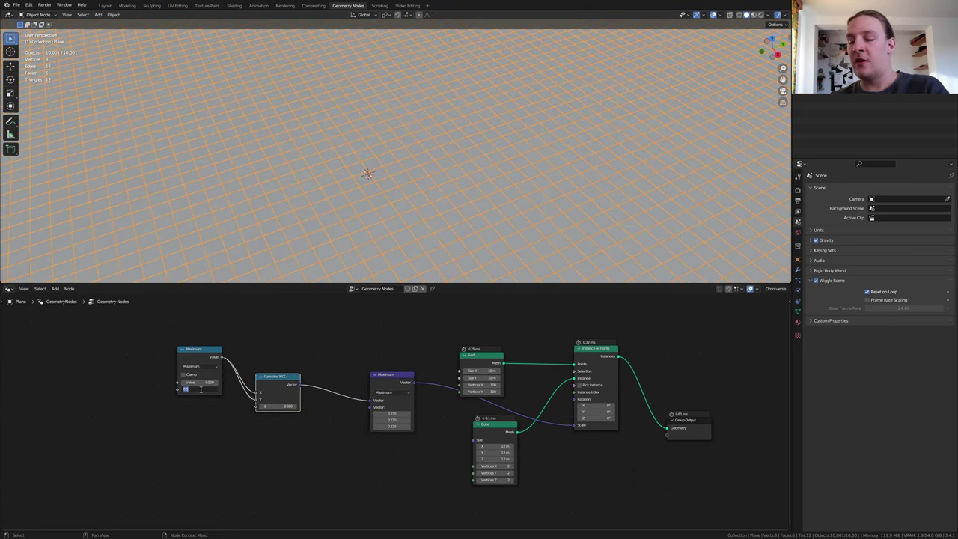
text(0.48)
key(Return)
Try a Wave Texture node with its Color driving the Maximum math node's first value and the Z of Combine XYZ
middle_drag(204, 388, 322, 392)
key(shift+a)
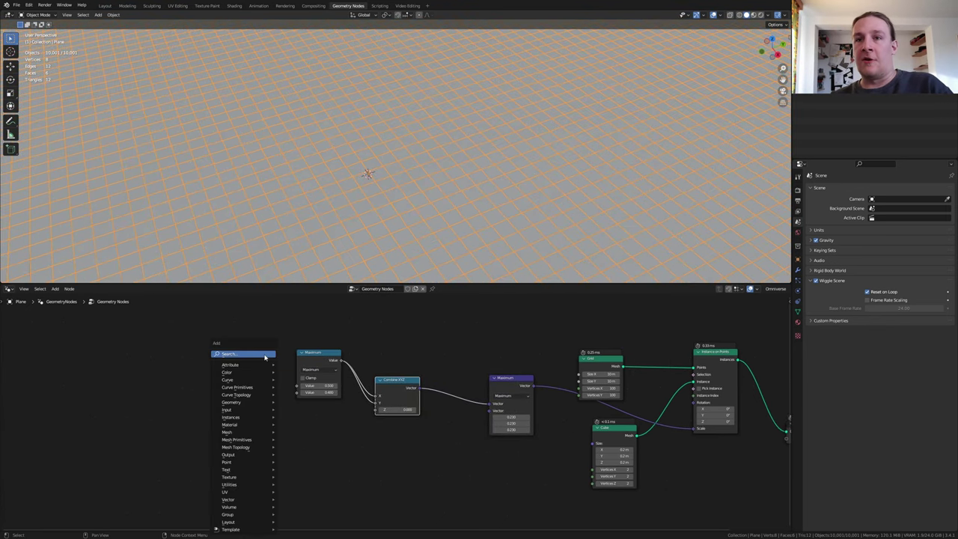
click(265, 355)
text(wa)
click(287, 367)
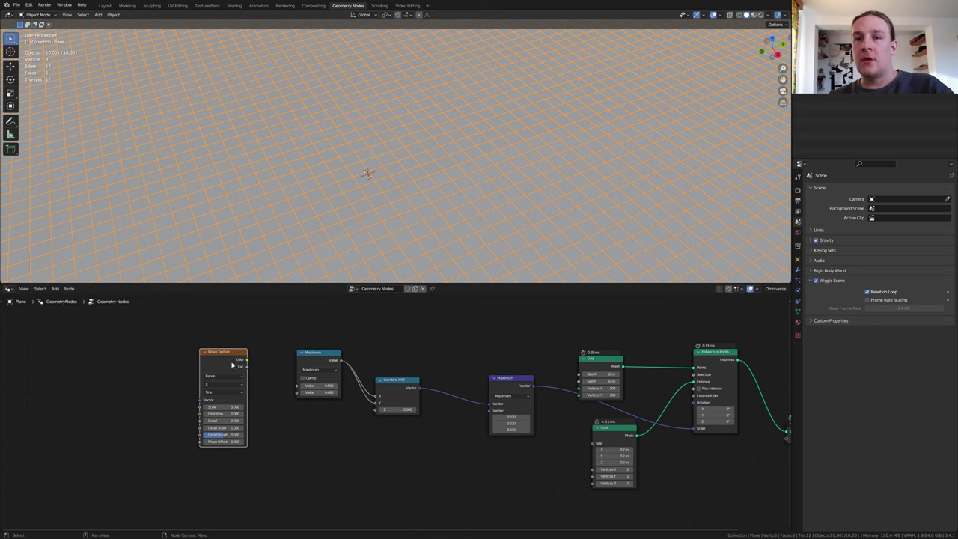
drag(247, 361, 296, 387)
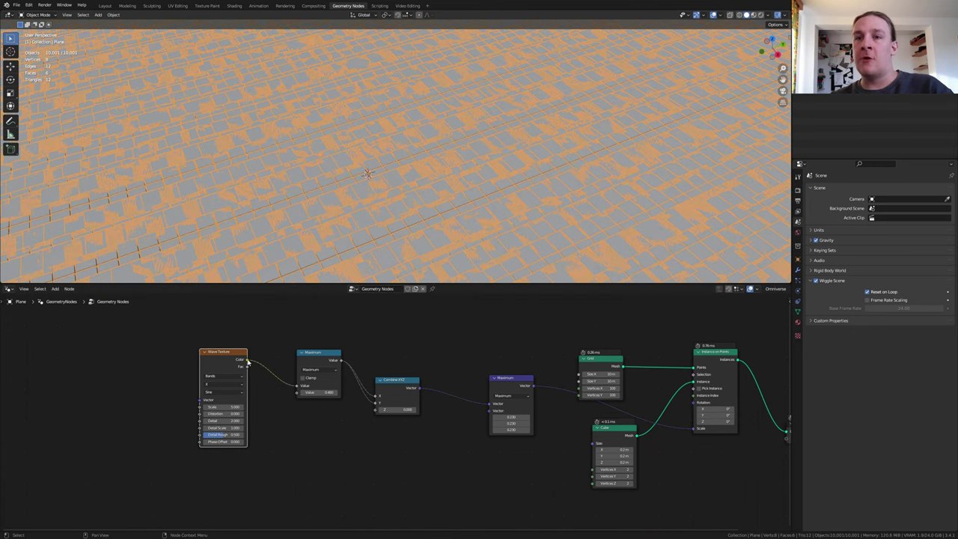
drag(247, 360, 375, 410)
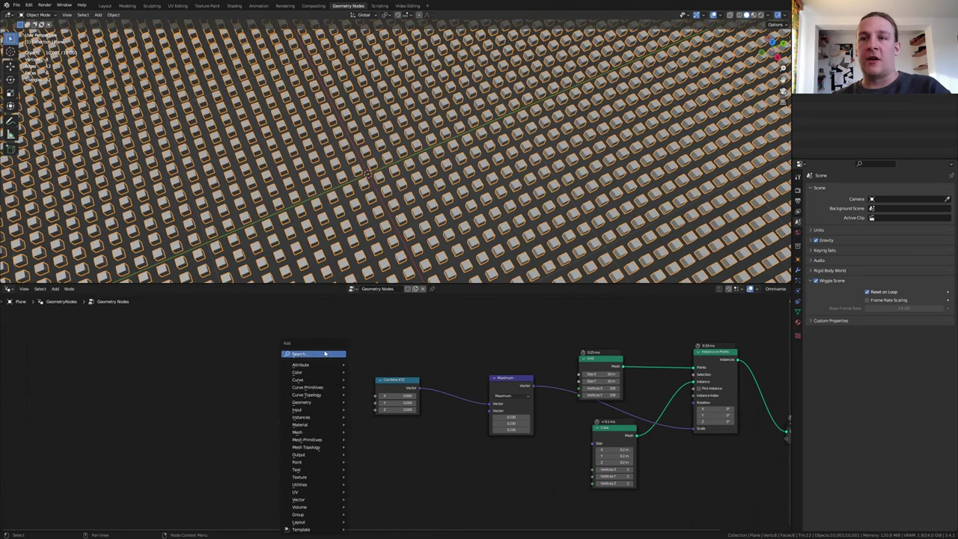
Add a Math node set to Minimum with a second value of 0.48, and connect it to the X and Y of Combine XYZ
text(ma)
click(351, 364)
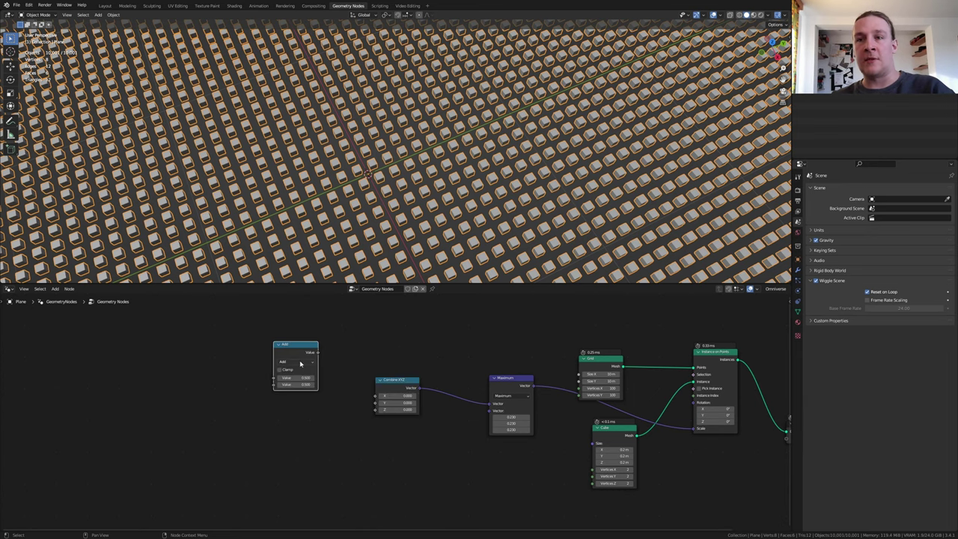
click(296, 362)
click(349, 382)
mouse_move(319, 352)
mouse_down()
mouse_move(337, 382)
mouse_move(376, 398)
mouse_move(320, 353)
mouse_up()
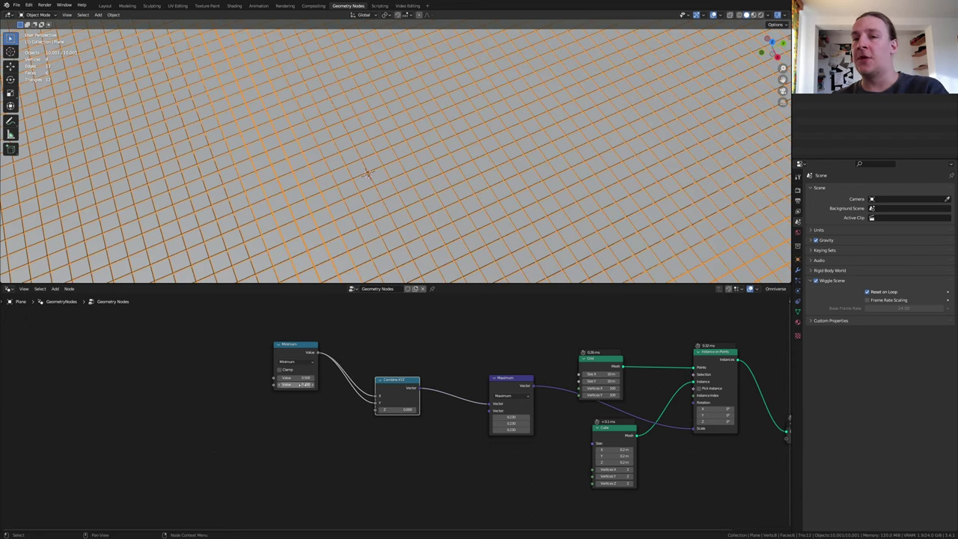
Add a Wave Texture node with scale 0.5 and distortion 6.6, feeding its Color into the Minimum node's first value and Combine XYZ's Z
key(shift+a)
text(wa)
click(271, 343)
click(182, 341)
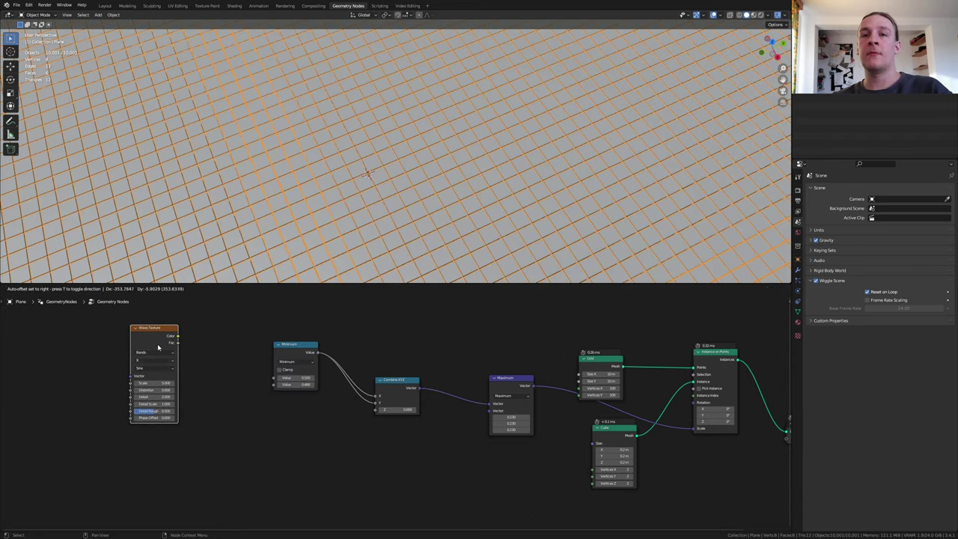
click(161, 383)
text(.5)
key(Return)
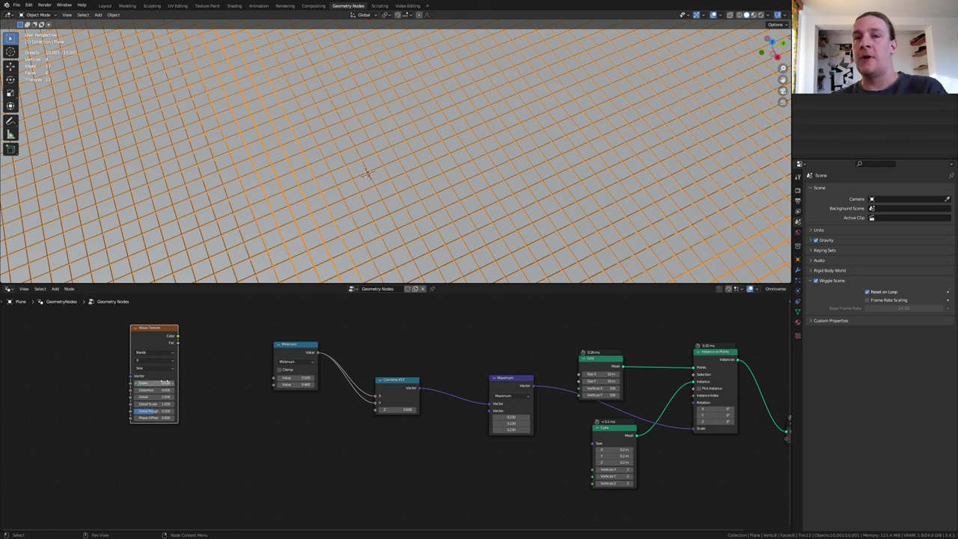
click(161, 390)
text(6)
key(Return)
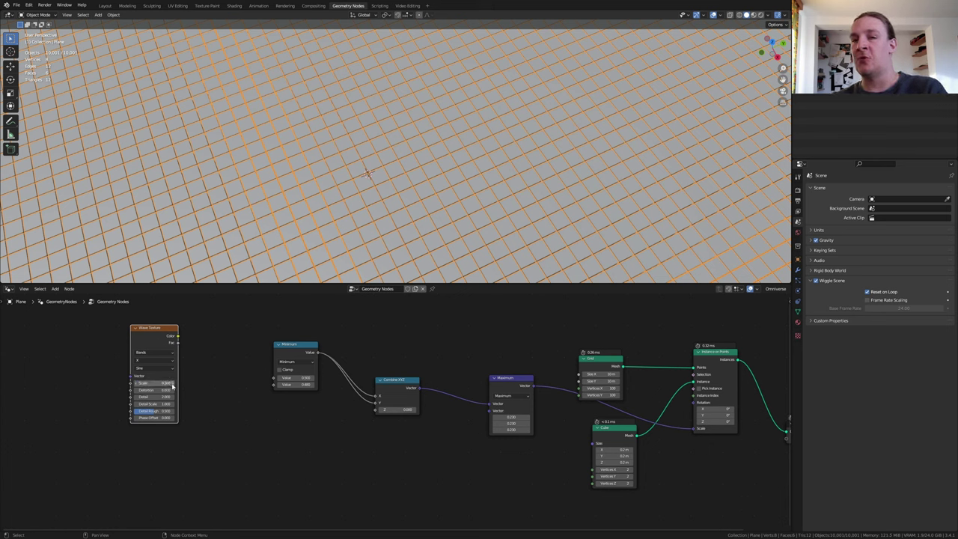
drag(177, 336, 274, 379)
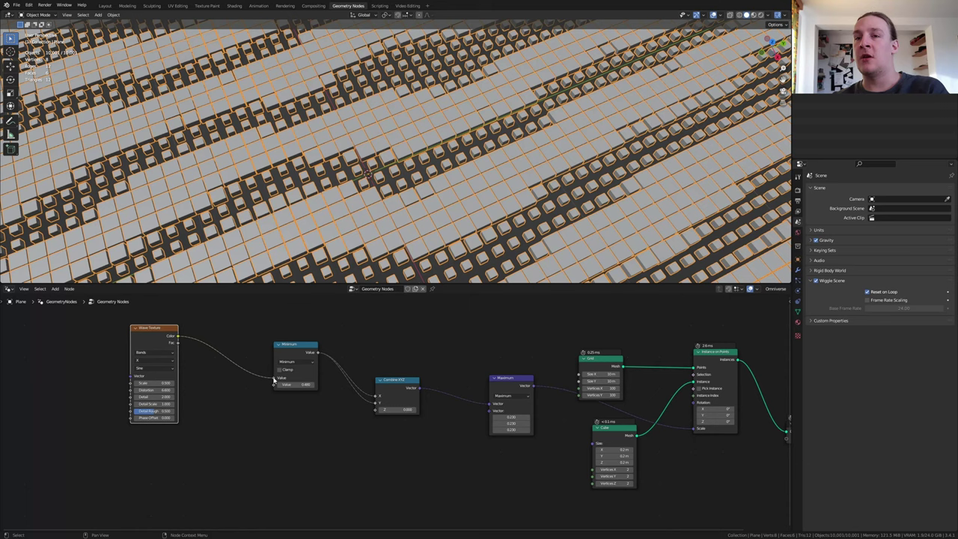
drag(177, 337, 374, 411)
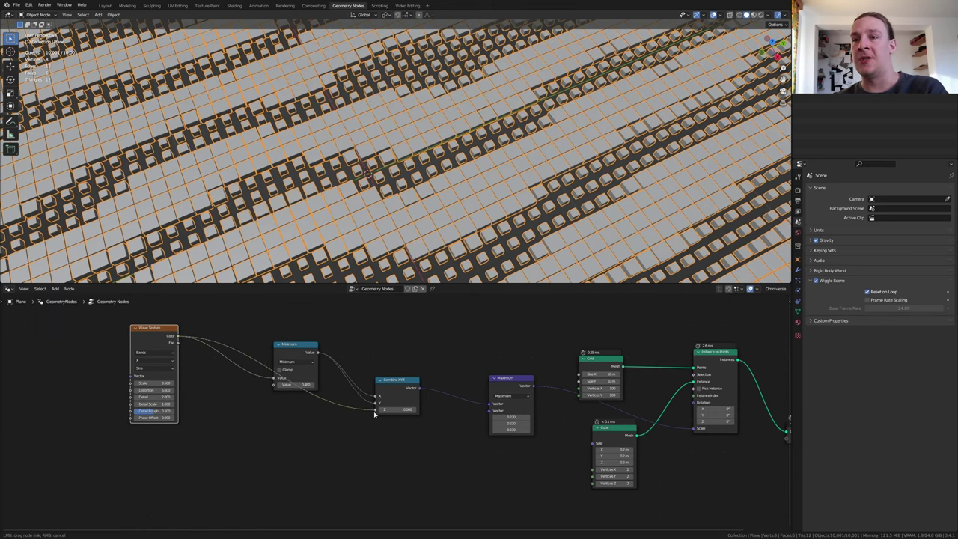
Add a Position node feeding the Wave Texture's Vector input, with a Vector Rotate node inserted between them
key(shift+a)
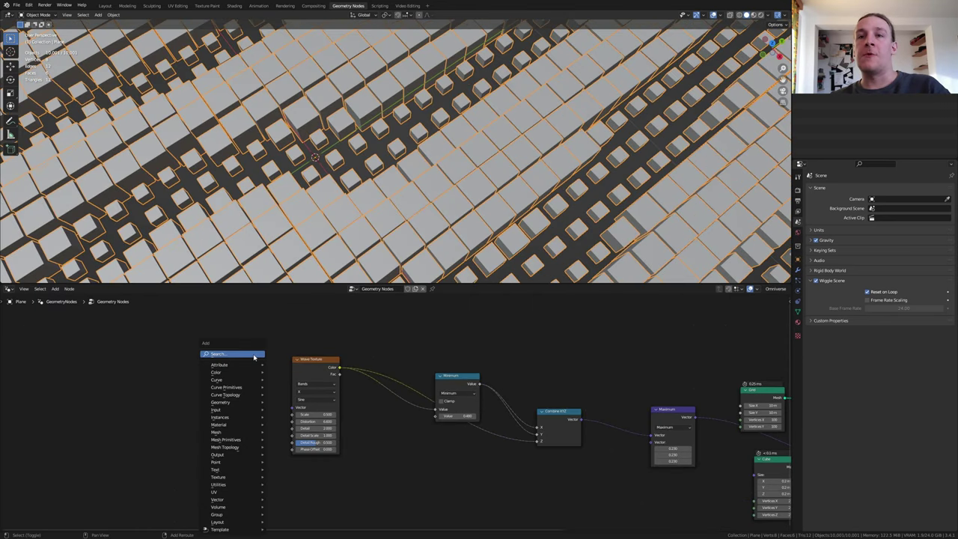
click(254, 355)
text(pos)
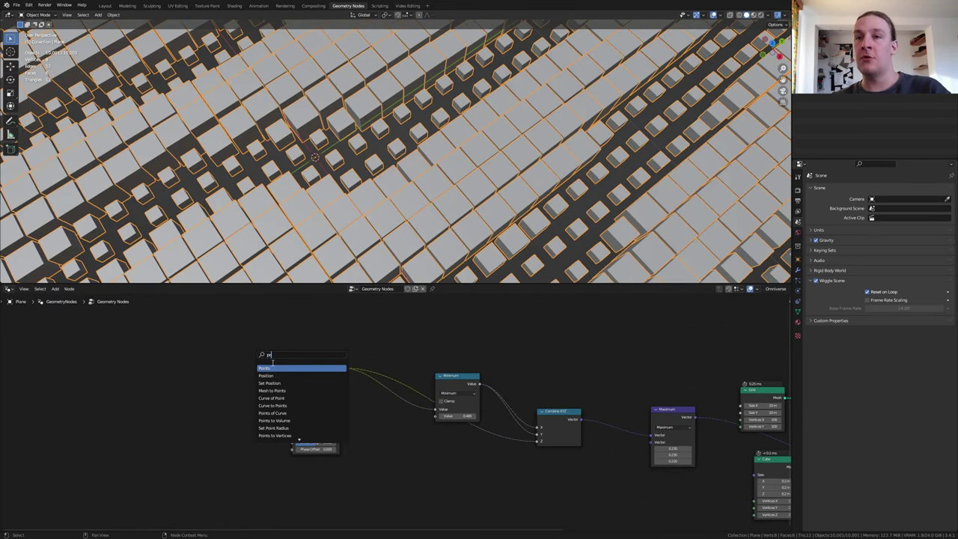
key(Return)
drag(171, 346, 267, 400)
text(ro)
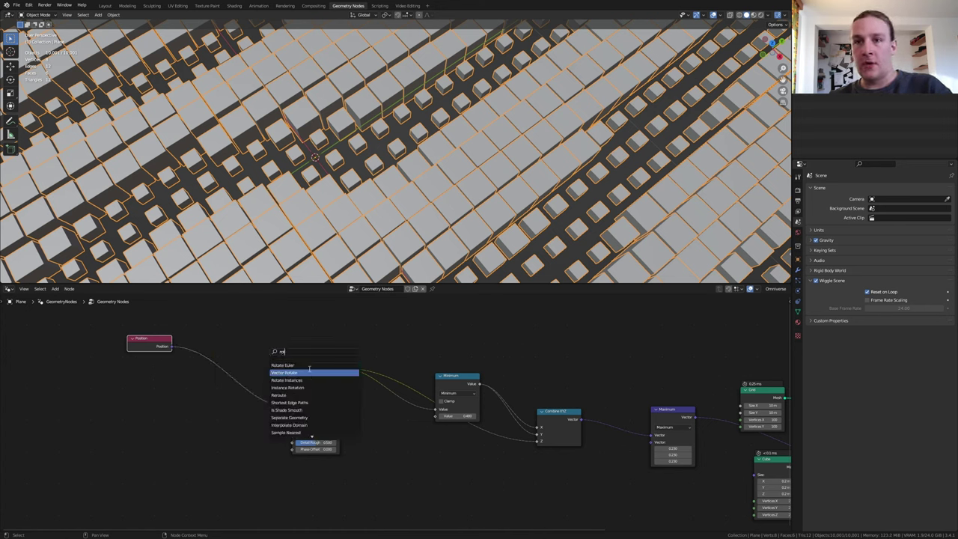
click(309, 372)
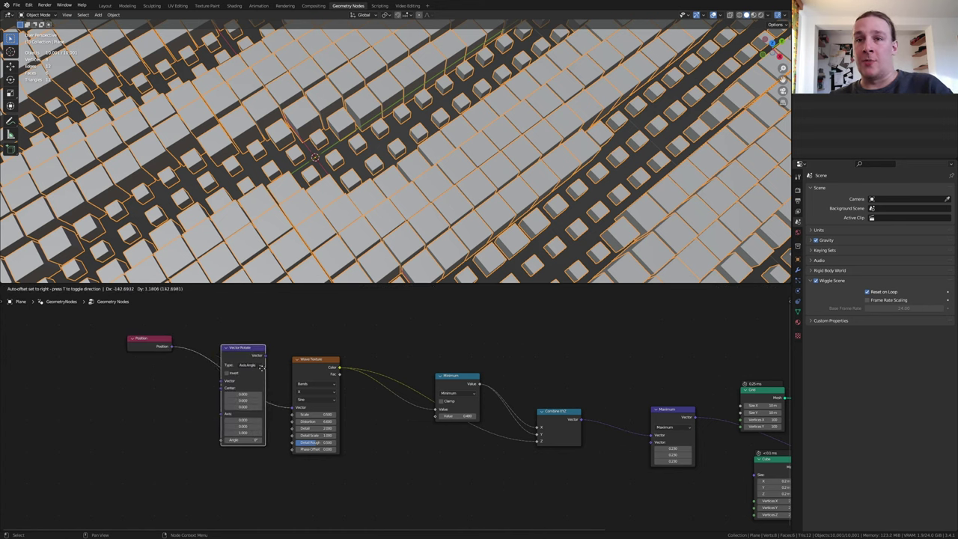
Split off a Timeline area between the viewport and the node editor, and set the end frame to 150
drag(6, 272, 6, 198)
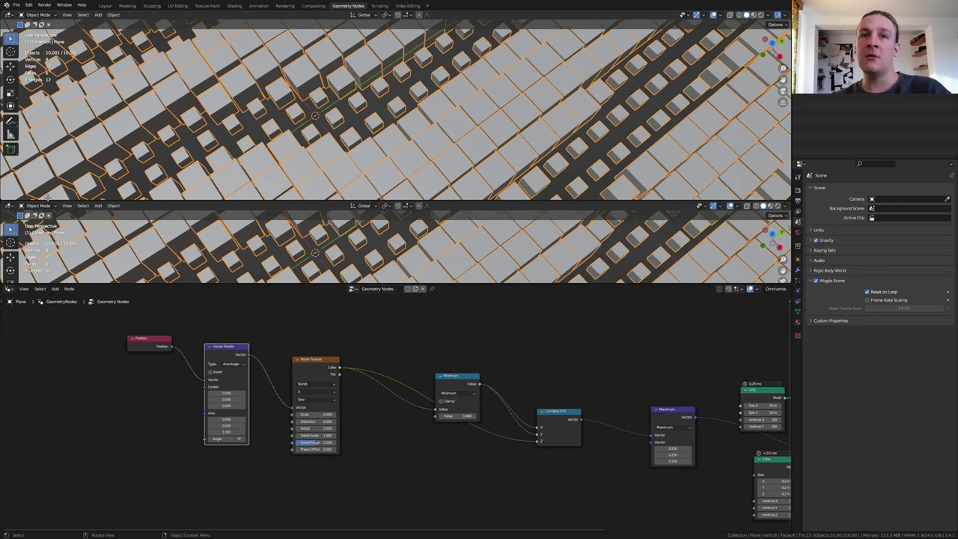
key(shift+F12)
click(775, 204)
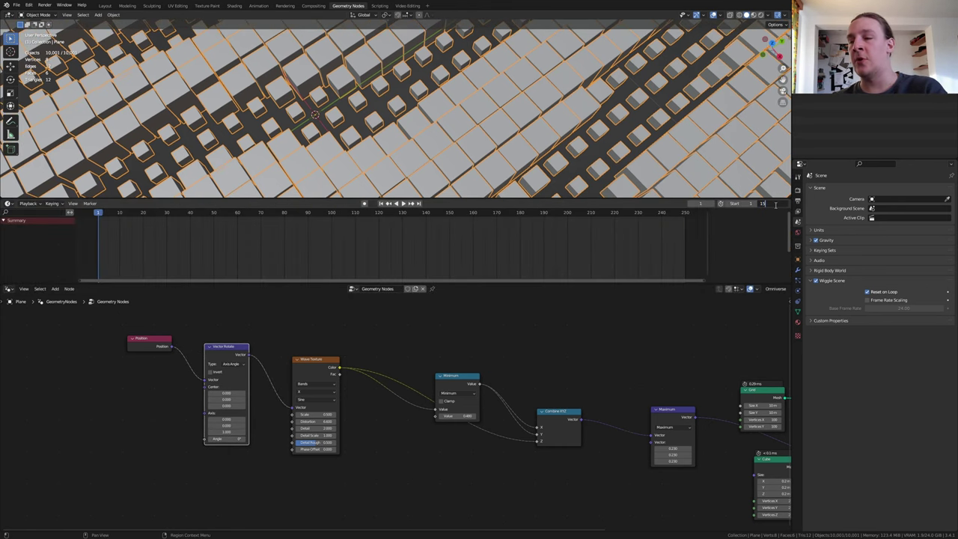
key(Return)
Keyframe the Vector Rotate angle from 0° at frame 1 to 360° at frame 151 with linear interpolation
scroll(226, 440, up, 2)
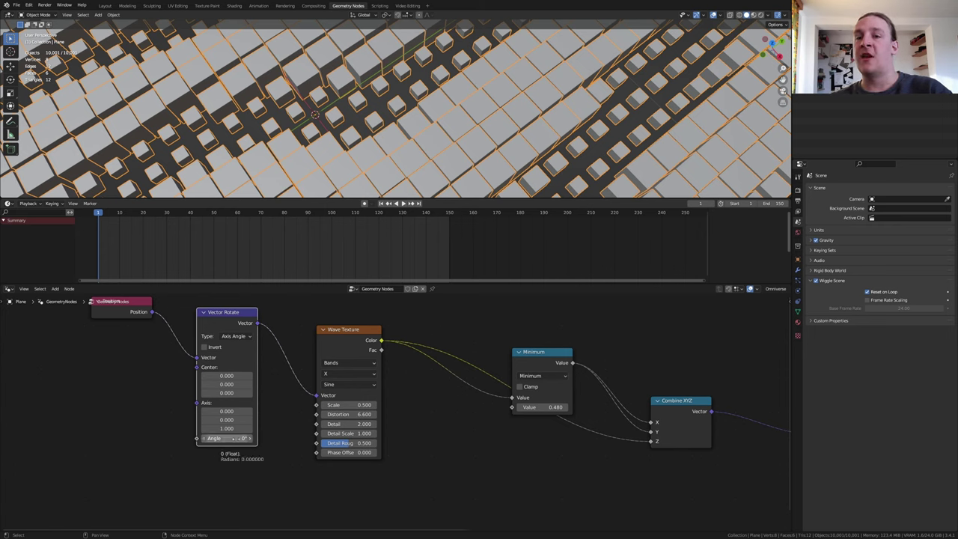
key(i)
click(417, 203)
key(Right)
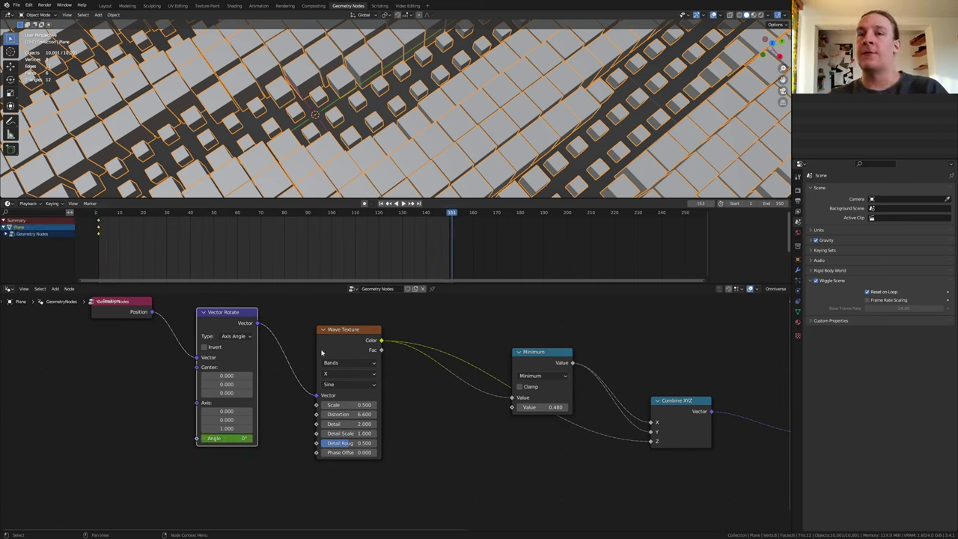
click(231, 439)
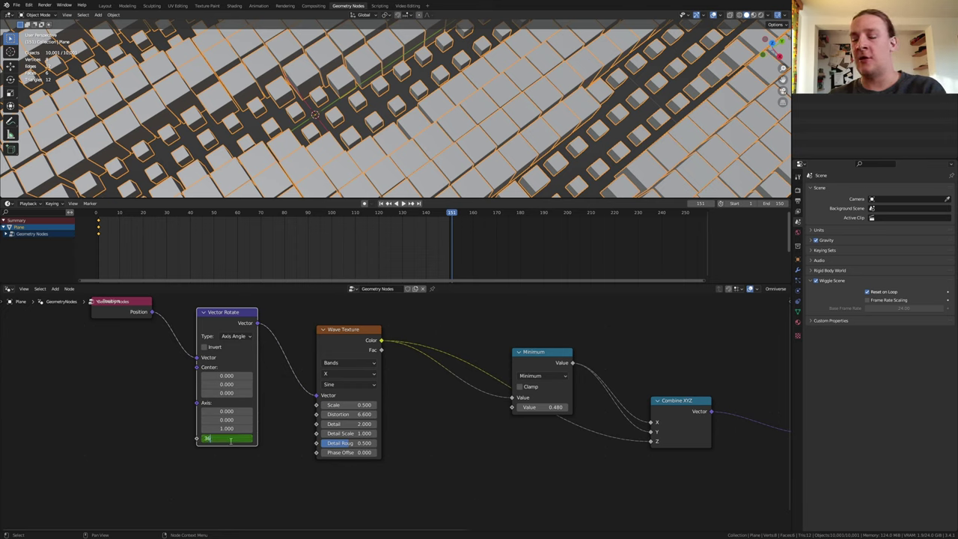
text(360)
key(Return)
key(i)
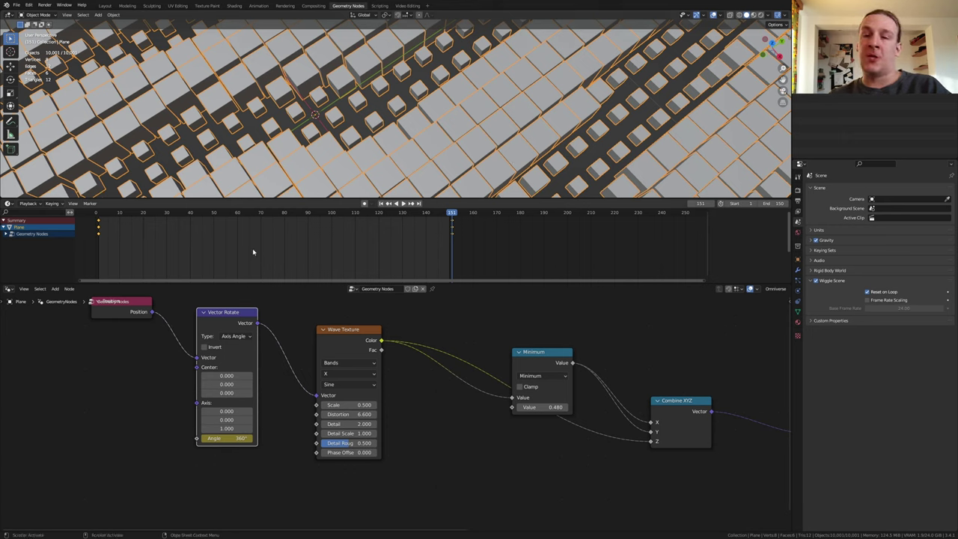
key(t)
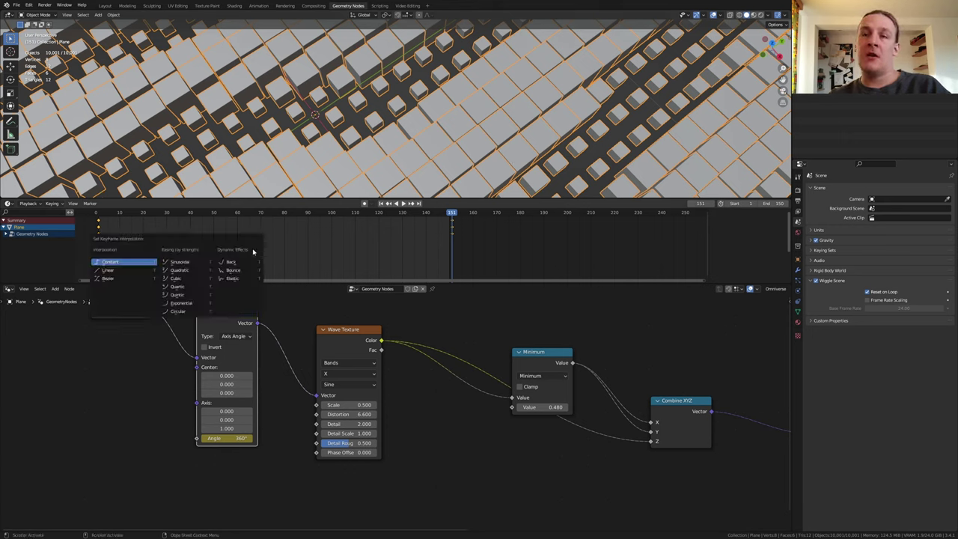
click(130, 271)
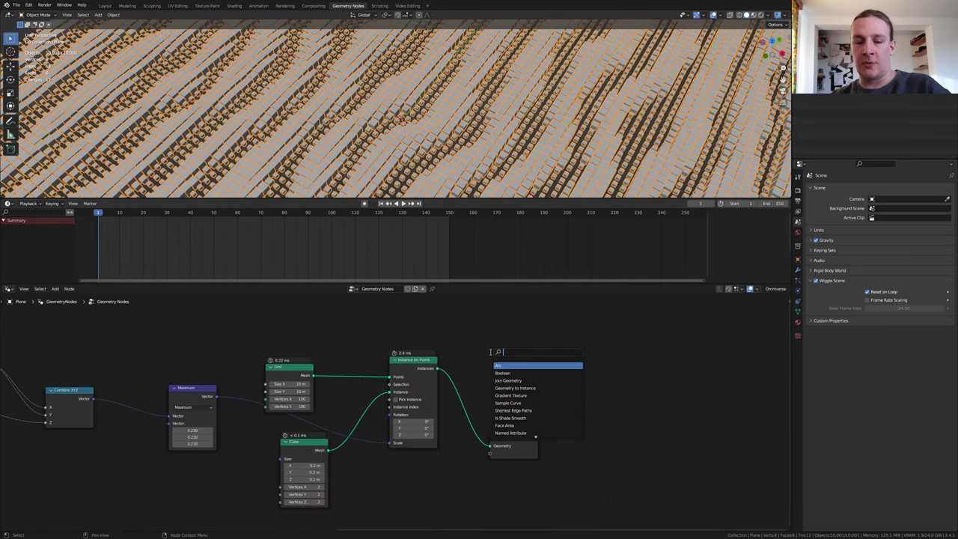
Add a Set Material node between Instance on Points and Group Output, and assign it a newly created material
text(set)
click(506, 380)
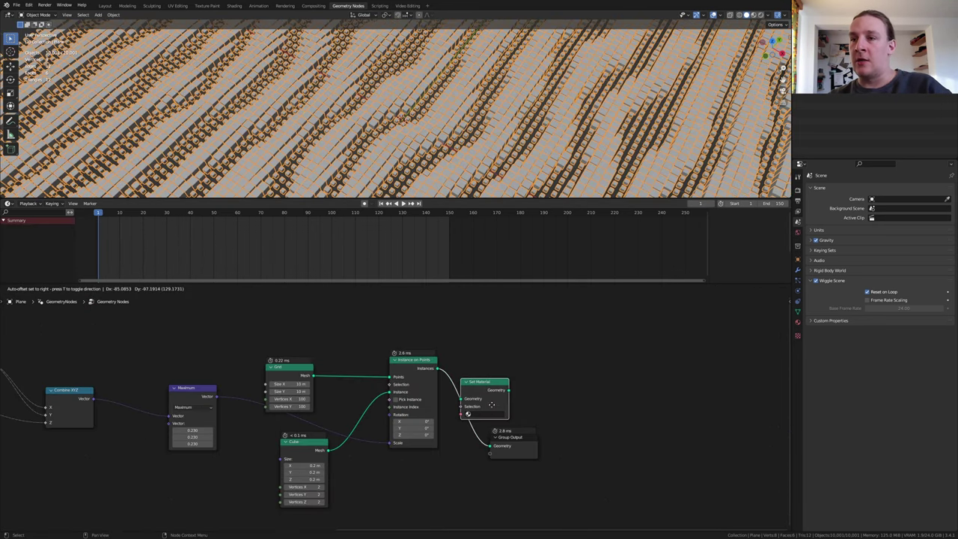
click(798, 322)
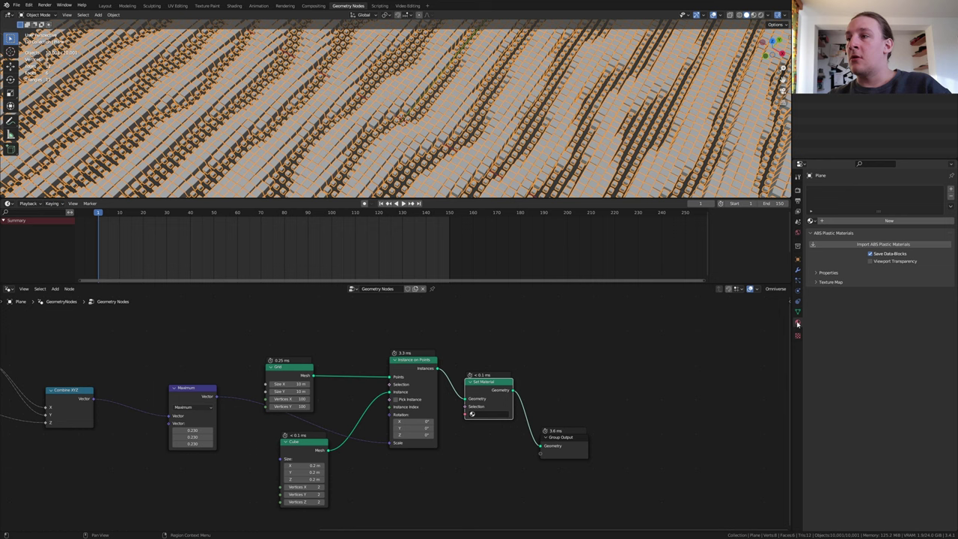
click(866, 222)
click(493, 415)
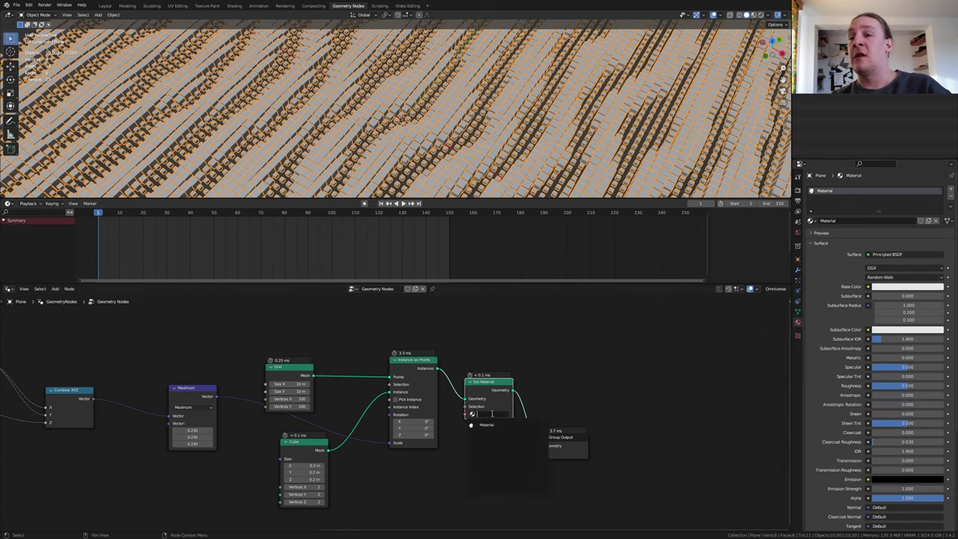
click(500, 425)
Insert a Set Shade Smooth node between Instance on Points and Set Material
key(shift+a)
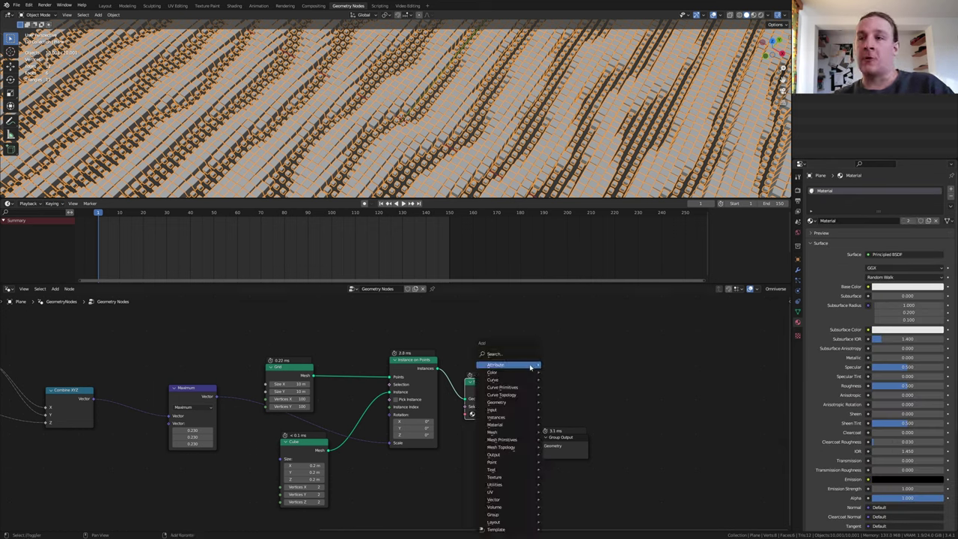
click(533, 353)
text(set sh)
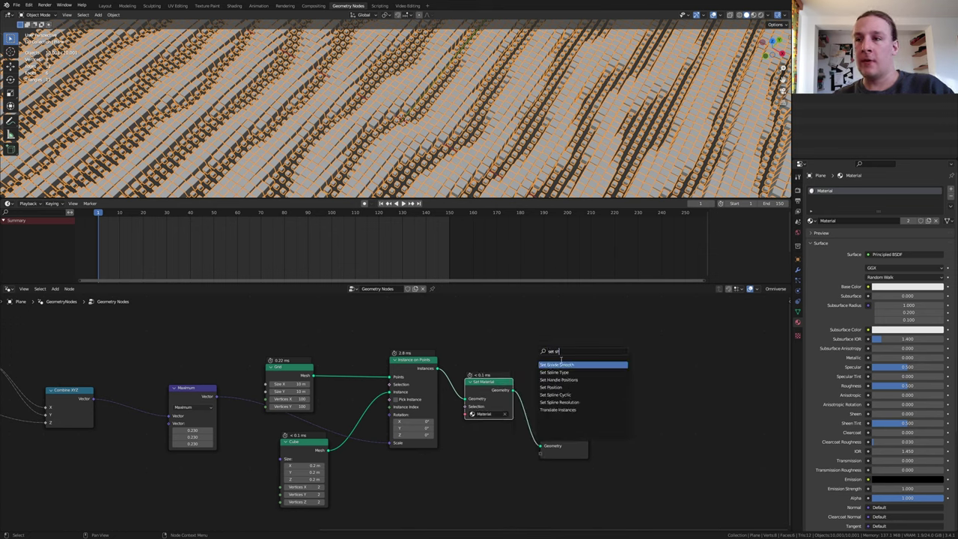
click(561, 363)
click(468, 379)
Insert a Subdivision Surface node with level 4 and edge crease 0.4 before Set Shade Smooth, and save the file
key(shift+a)
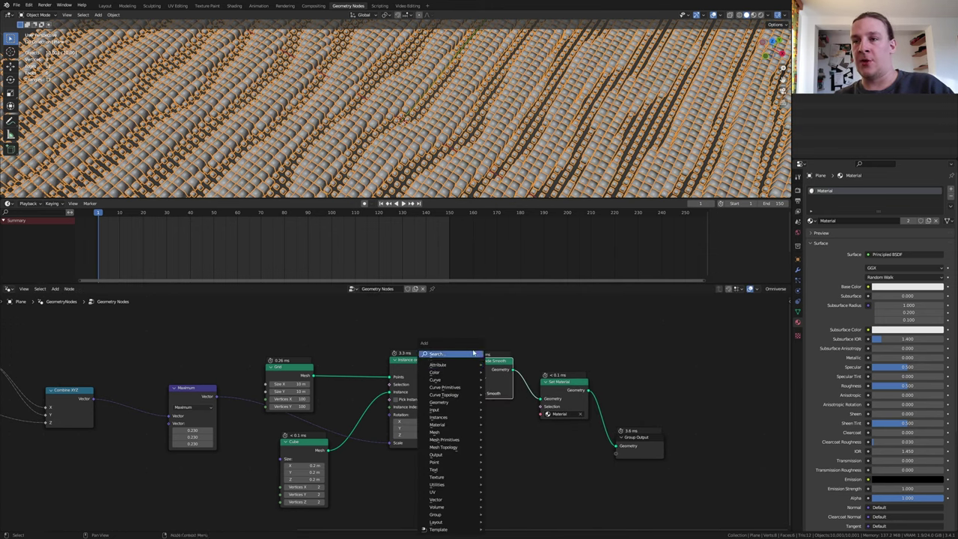
text(sub)
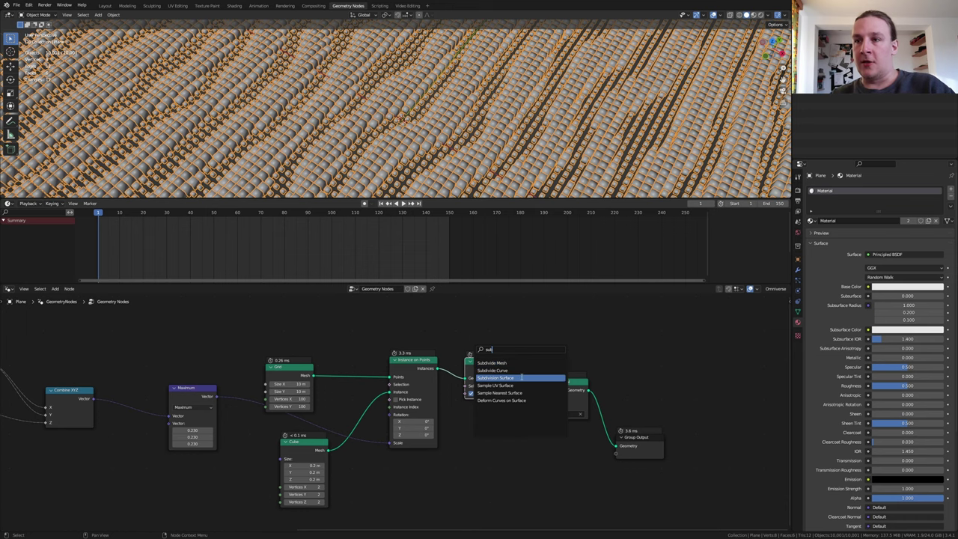
click(496, 377)
click(507, 392)
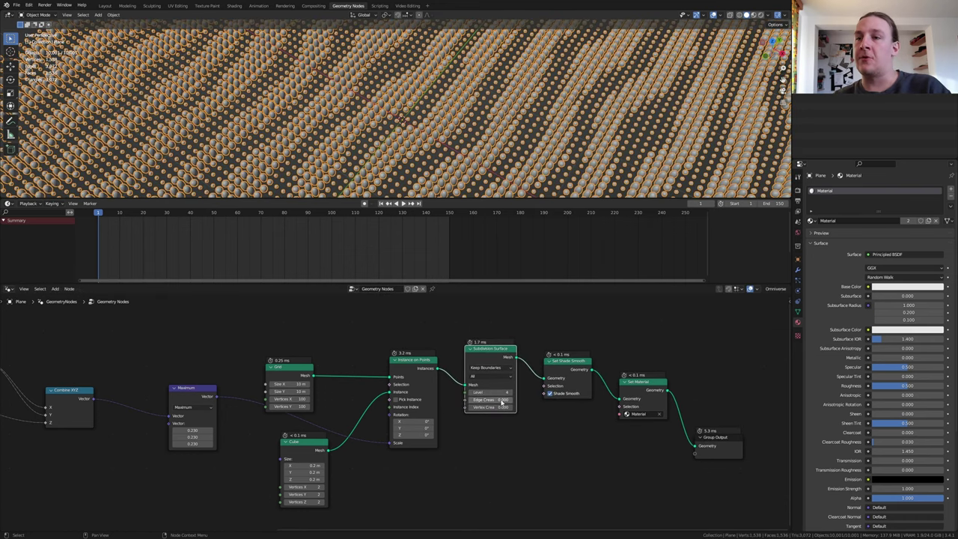
click(502, 400)
text(.4)
key(Return)
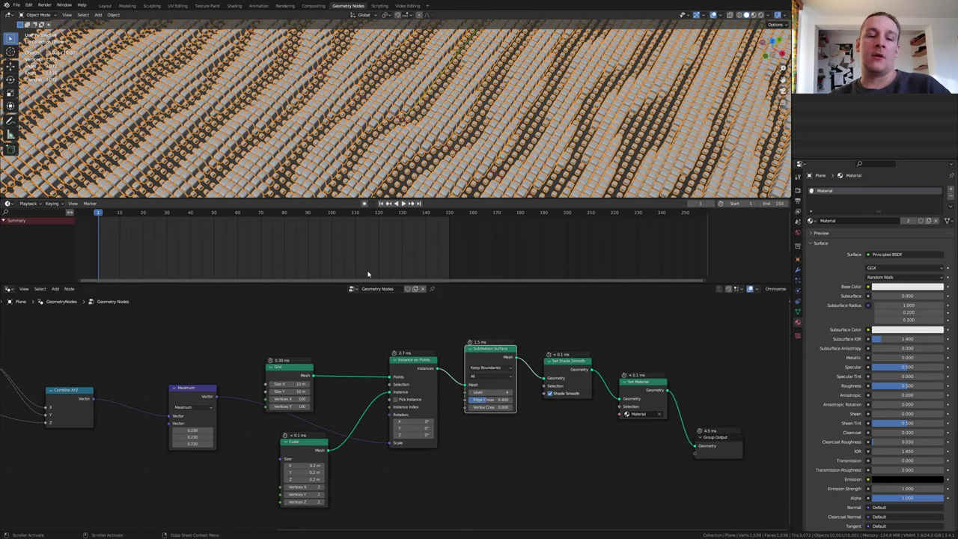
key(ctrl+s)
In the Shading workspace, use rendered viewport shading with studio_garden_4k.exr as the world's environment texture
click(234, 5)
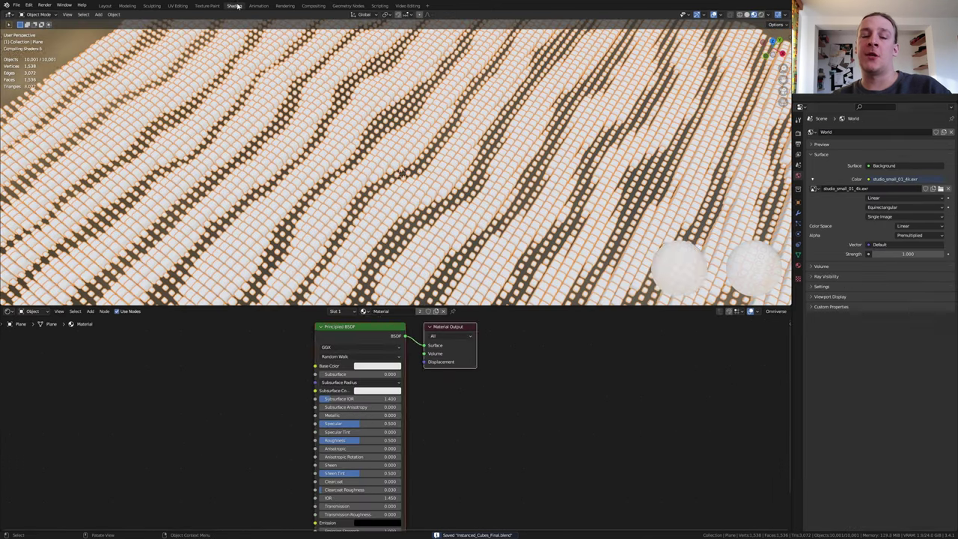
click(760, 15)
click(798, 132)
click(898, 132)
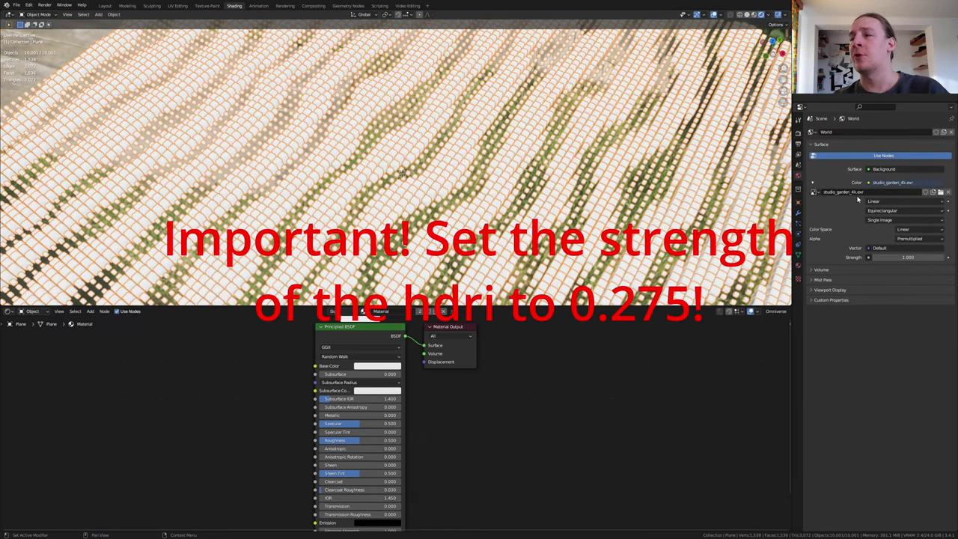
Set the Principled BSDF's Metallic to 1 and Roughness to 0.270
click(399, 416)
text(1)
key(Return)
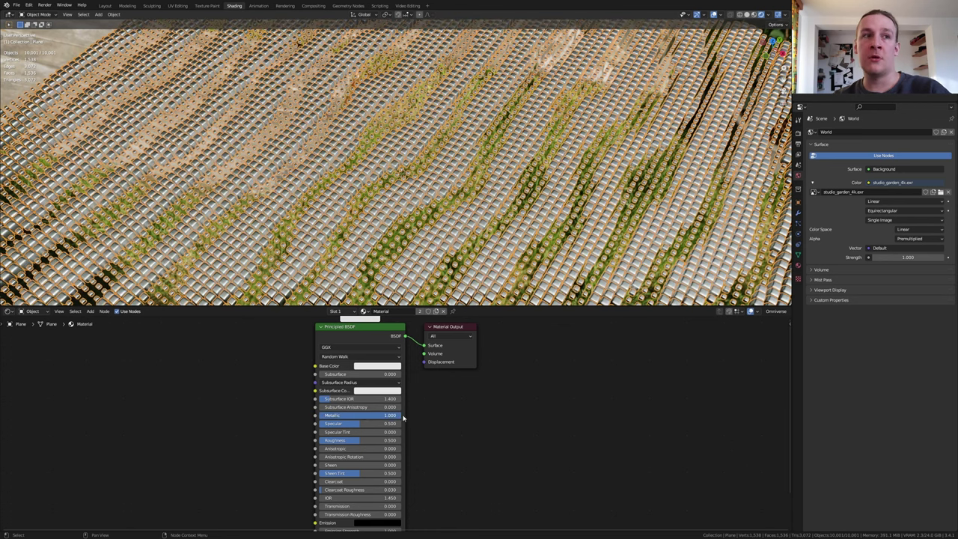
click(370, 442)
key(BackSpace)
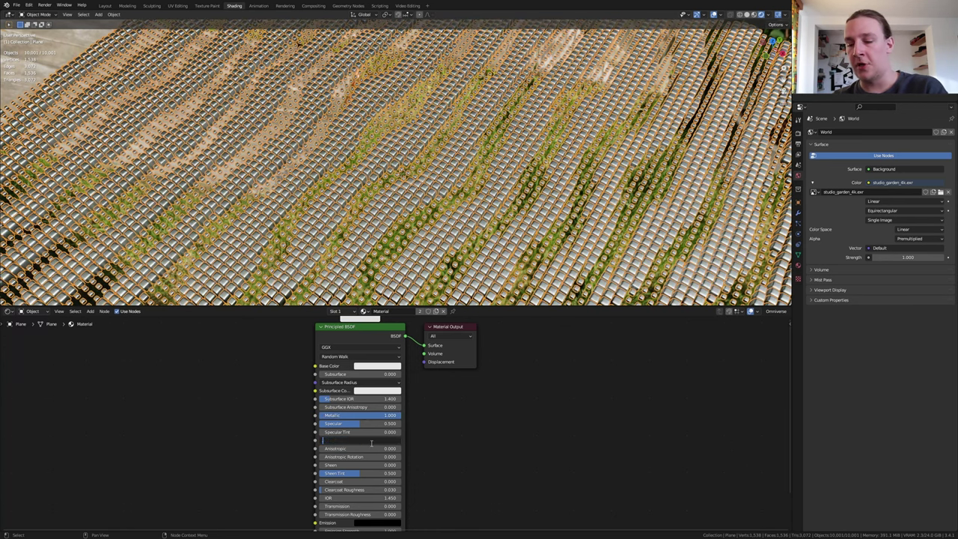
text(0.270)
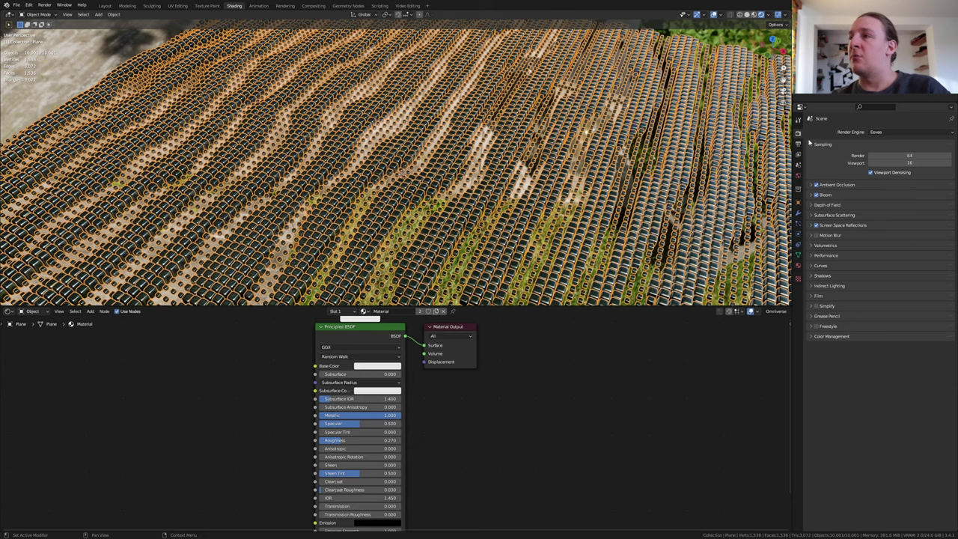
Make the render film transparent and set the color management look to Very High Contrast
click(819, 296)
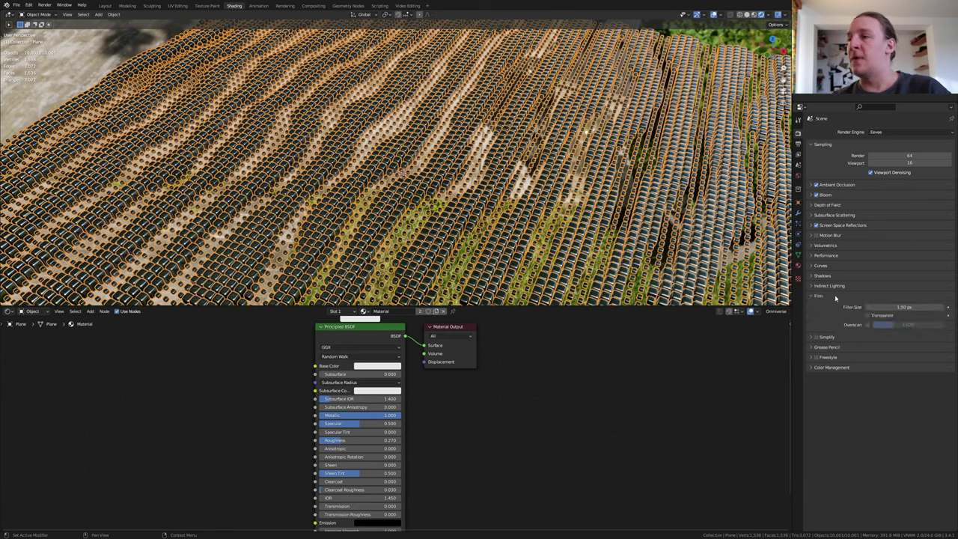
click(869, 315)
click(842, 367)
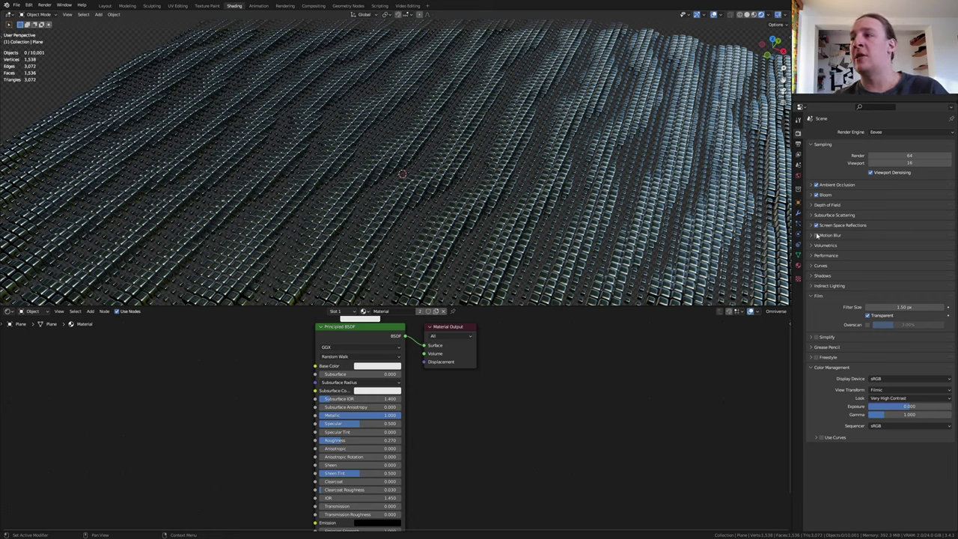
Add a Musgrave Texture node with scale 400 and detail 15, and connect its Height to the Principled BSDF's Base Color
key(shift+a)
click(170, 375)
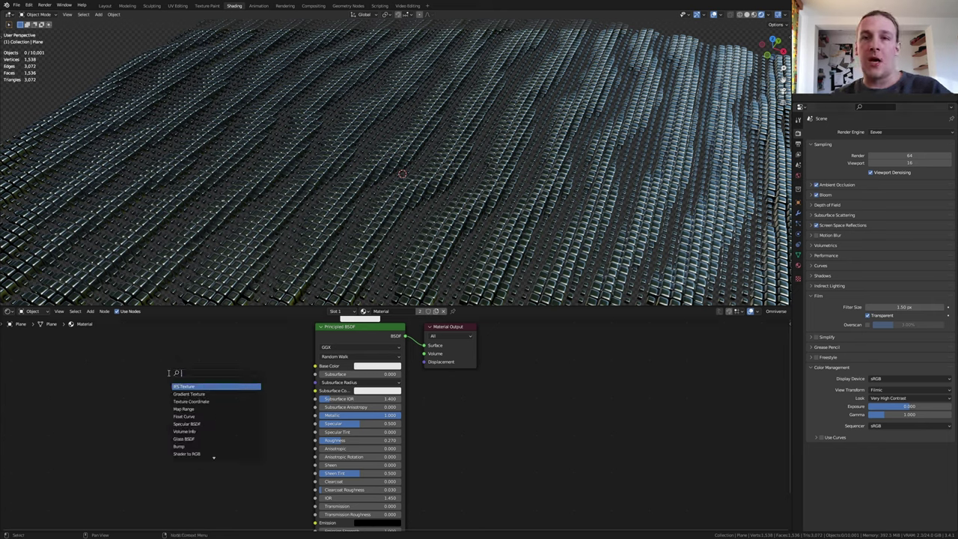
text(mu)
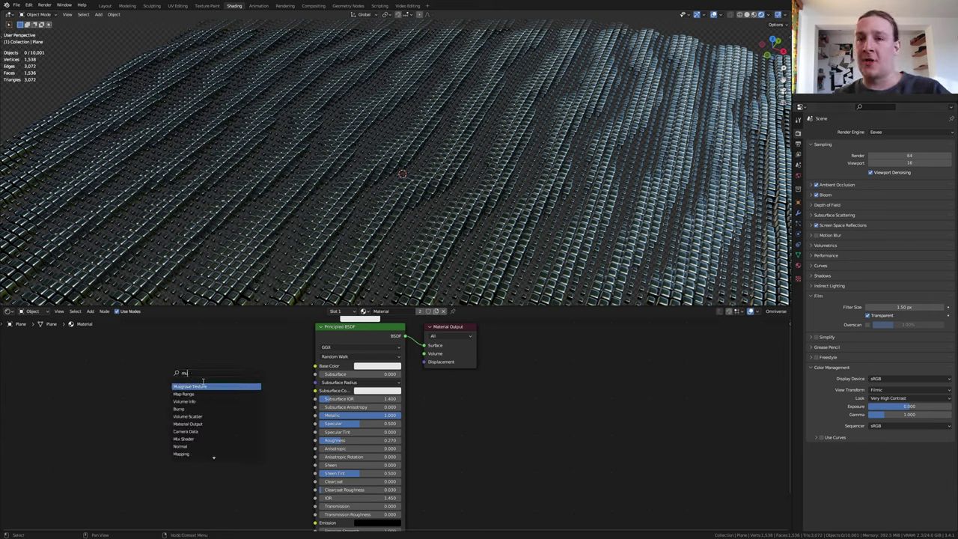
click(197, 384)
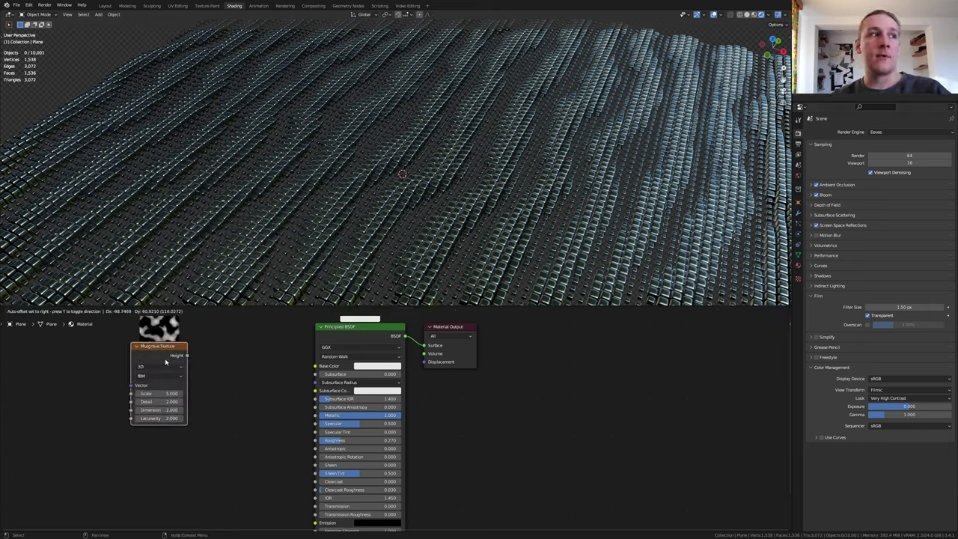
click(159, 359)
click(165, 394)
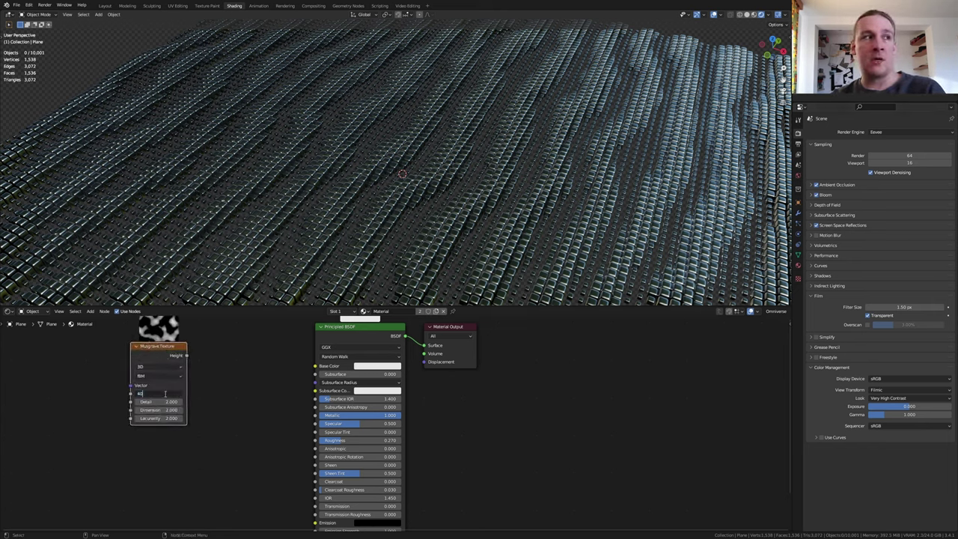
key(Return)
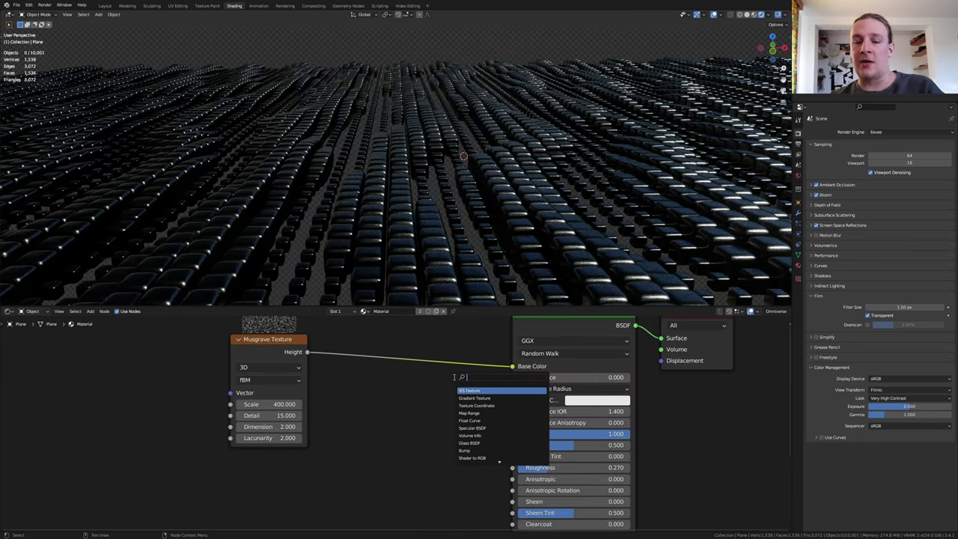
Insert a ColorRamp between the Musgrave Texture and Base Color, with its first stop CD9D52 and second stop 90582C
text(co)
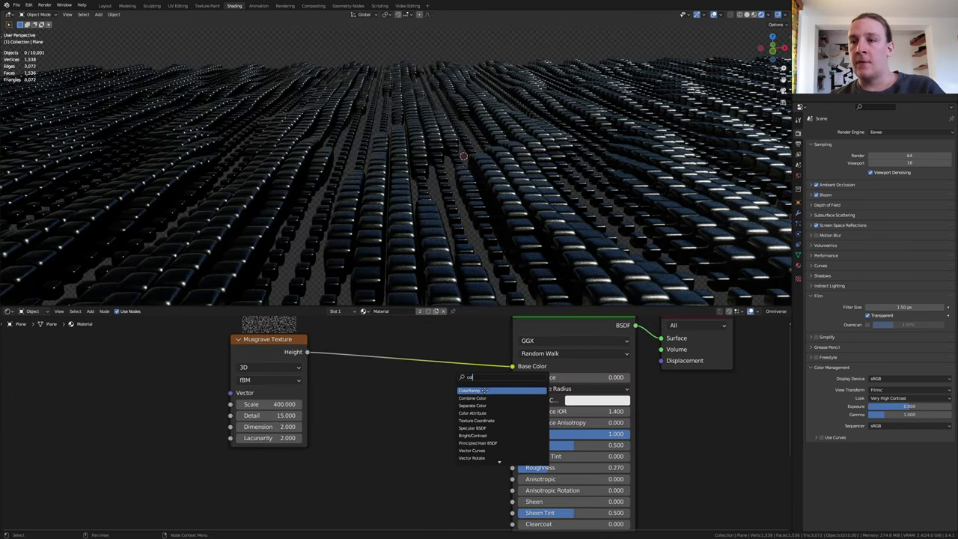
click(484, 391)
click(399, 410)
click(398, 412)
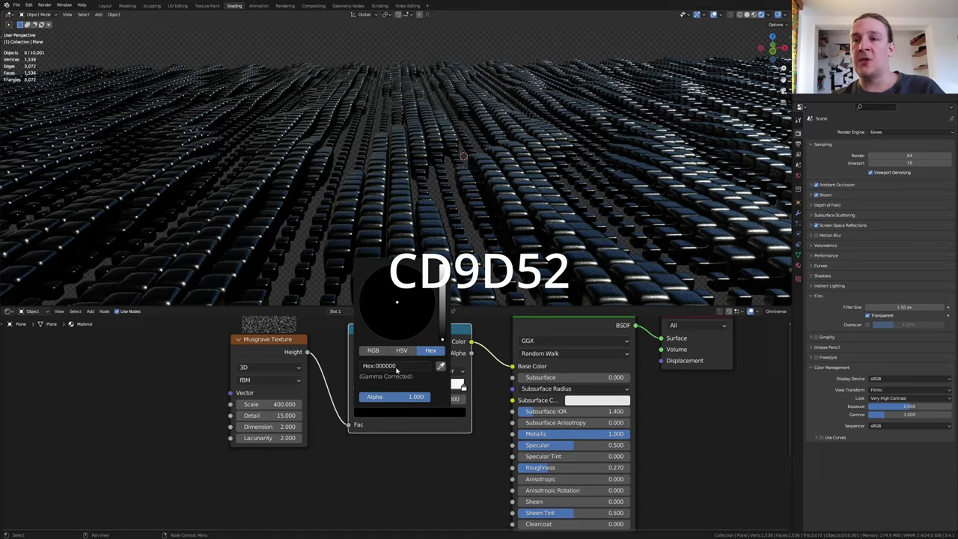
click(396, 367)
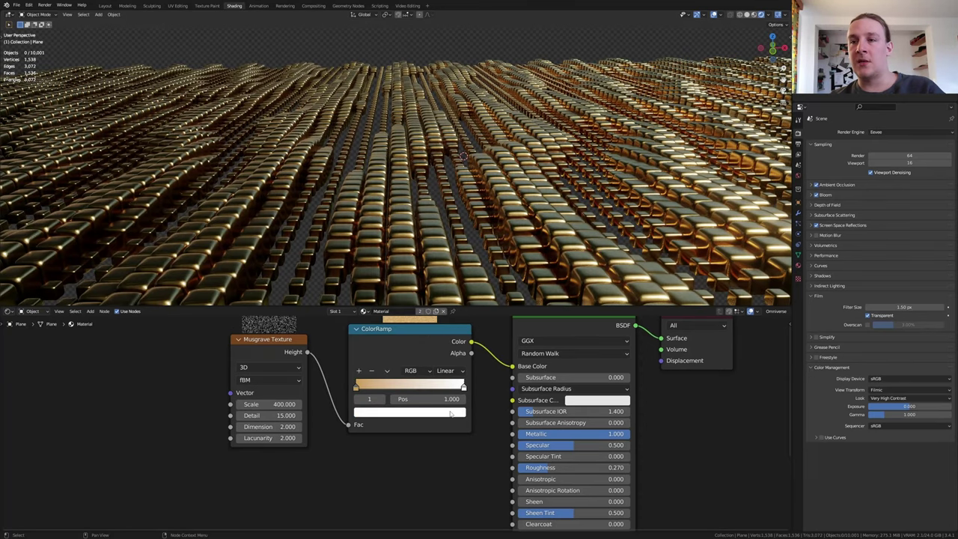
click(450, 410)
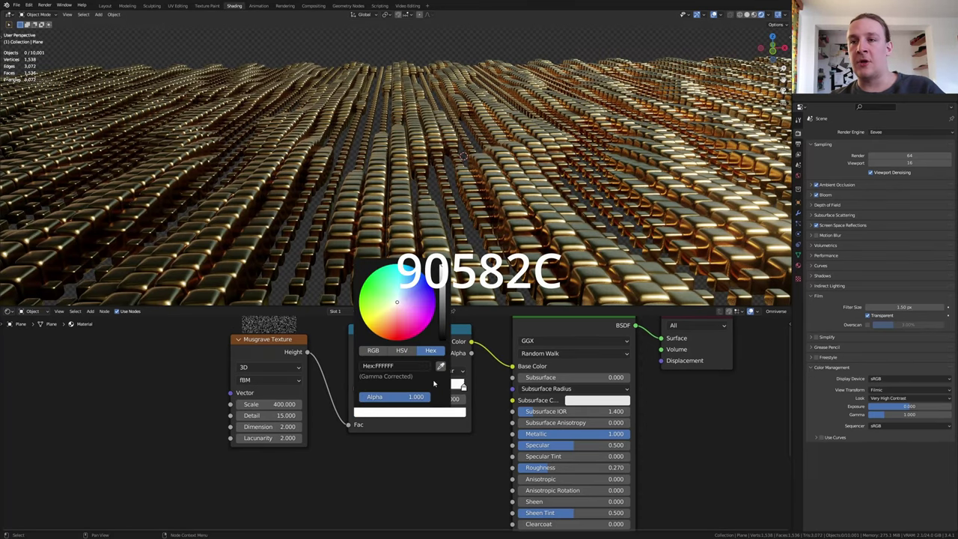
click(419, 365)
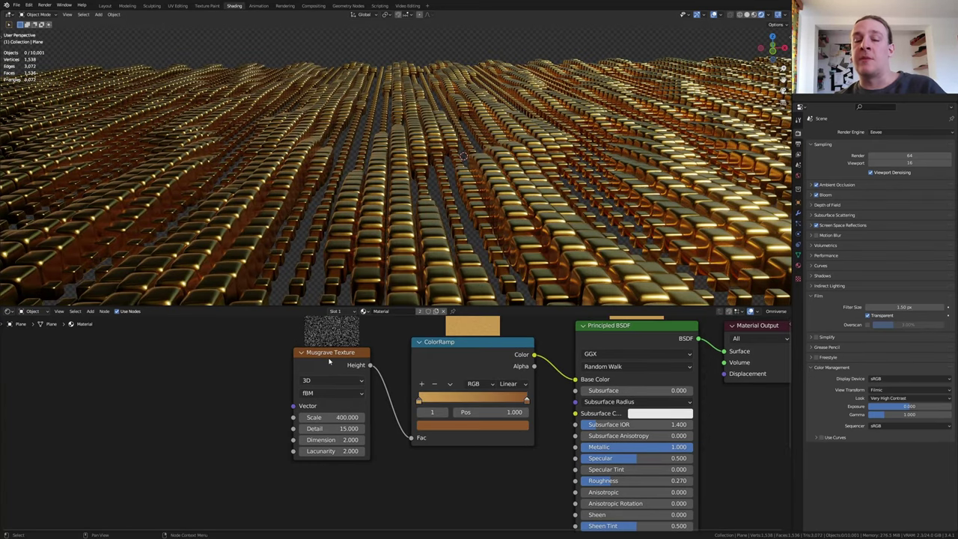
Add Texture Coordinate and Mapping nodes before the Musgrave Texture, and a Noise Texture with scale 12 and detail 15 between Mapping and Normal
click(329, 361)
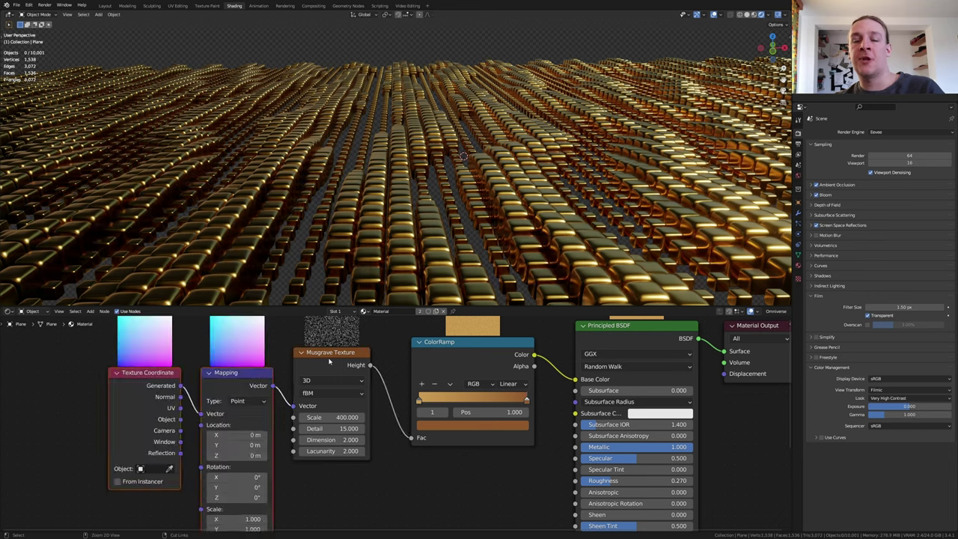
scroll(397, 337, down, 2)
drag(382, 319, 470, 421)
text(n)
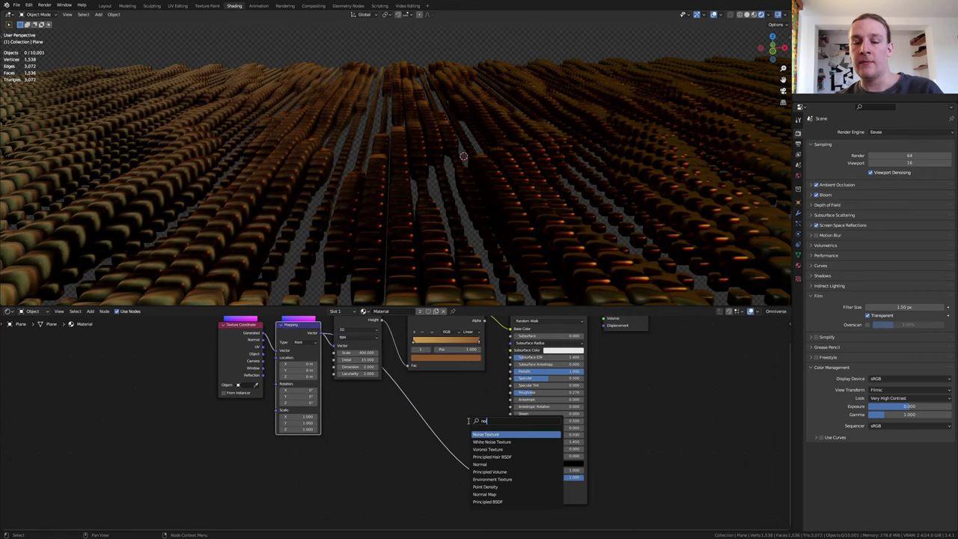
text(oi)
click(490, 434)
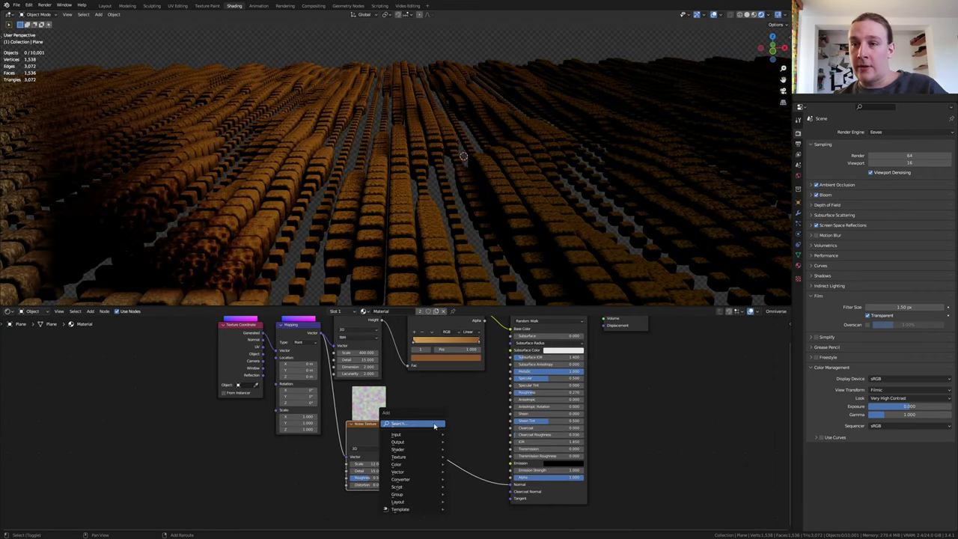
Insert a Bump node with near-zero strength between the Noise Texture and the Principled BSDF's Normal, and save the file
text(bu)
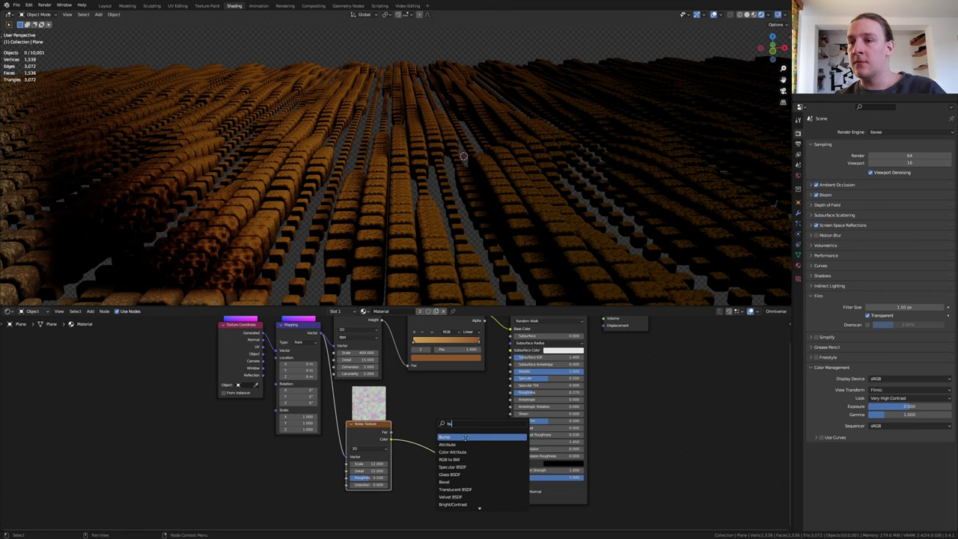
click(449, 436)
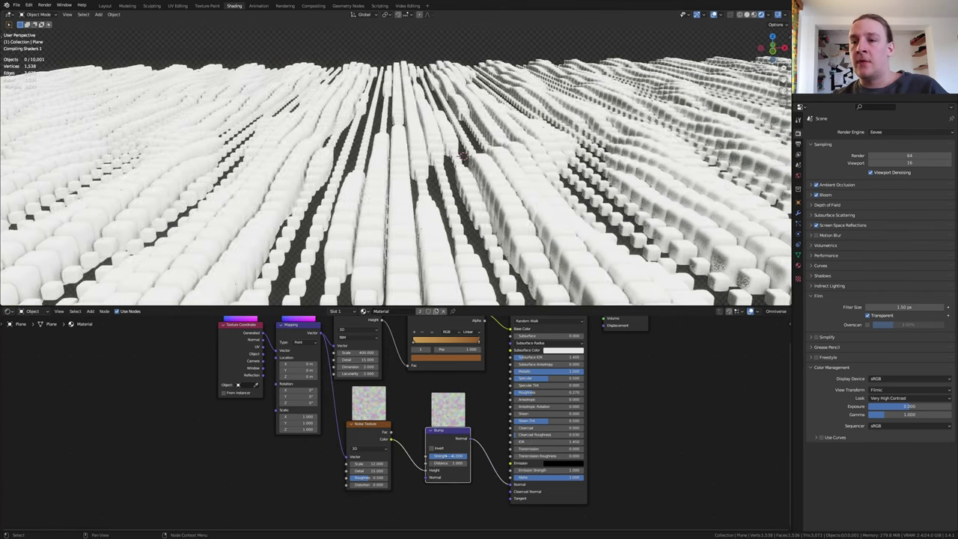
click(449, 456)
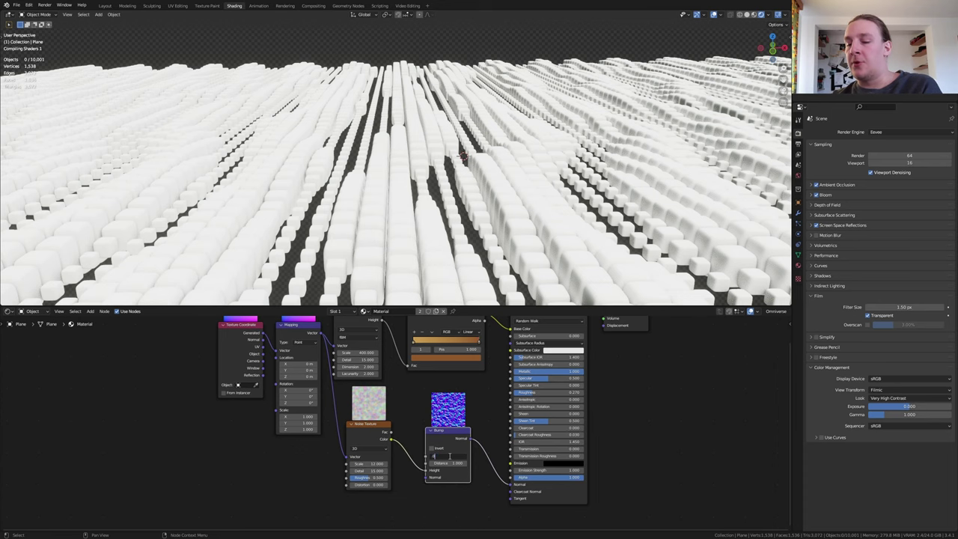
key(Return)
key(ctrl+s)
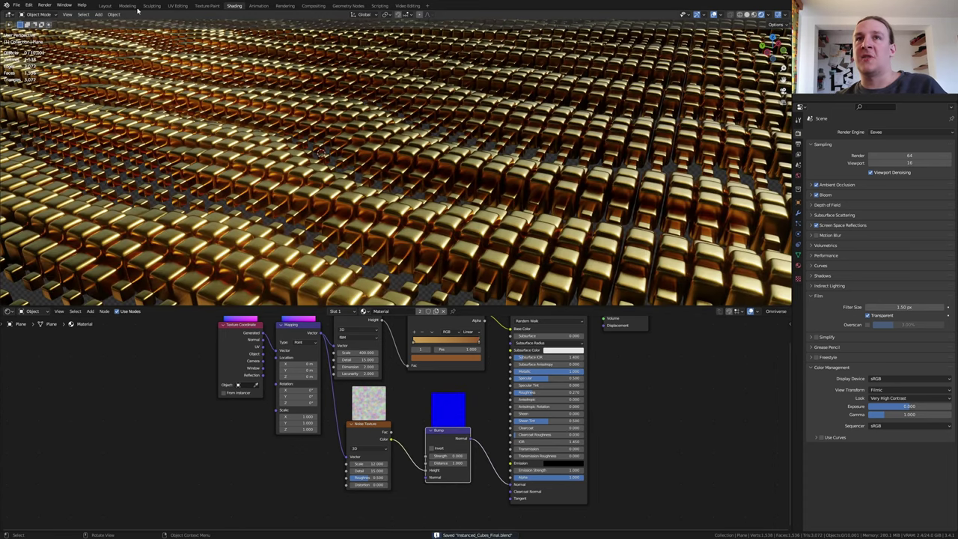
In the Layout workspace with rendered shading, add a camera and align it to an angled view over the cubes
click(107, 6)
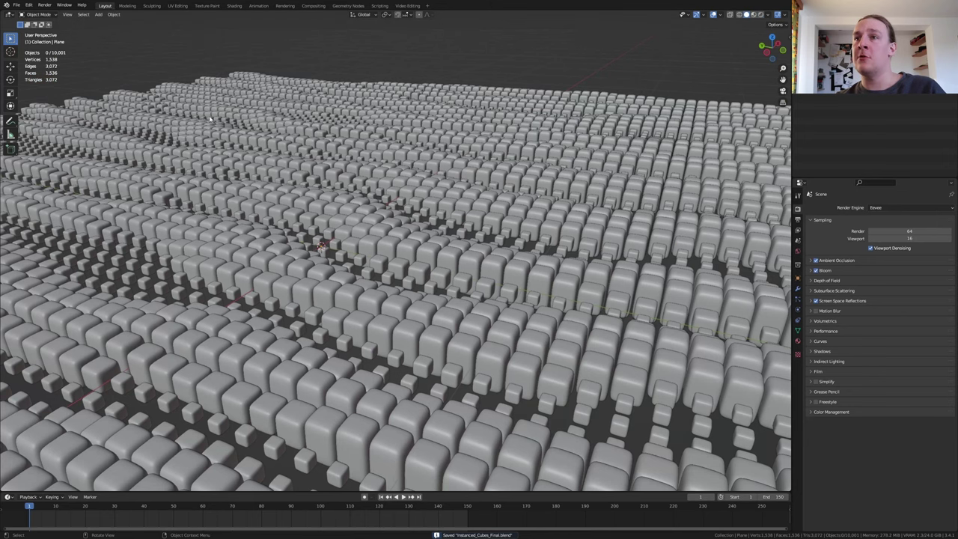
click(762, 15)
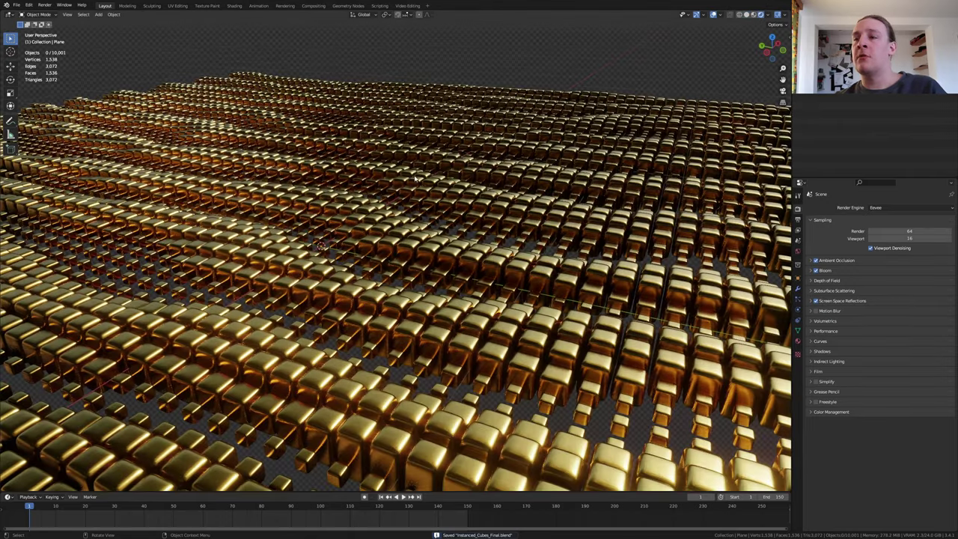
drag(772, 47, 767, 48)
middle_drag(479, 184, 480, 182)
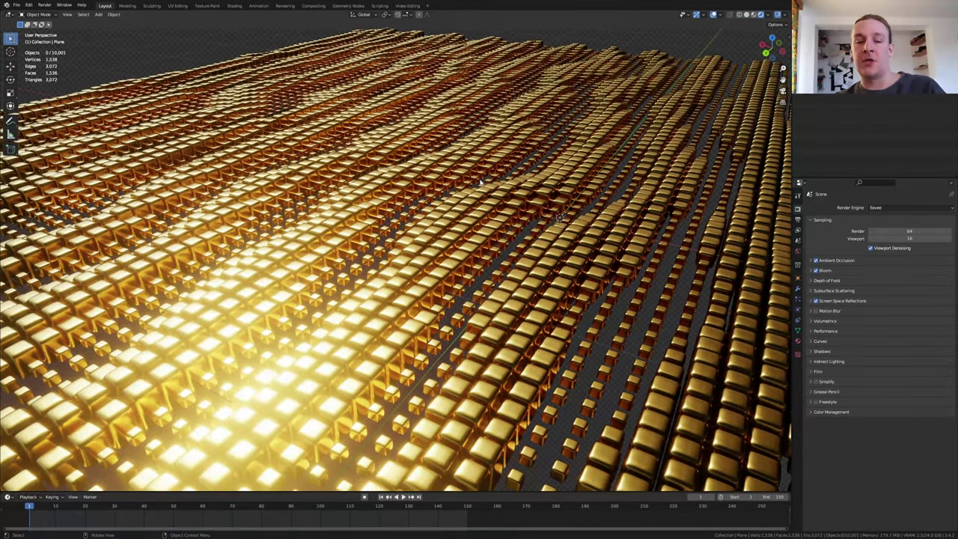
key(shift+a)
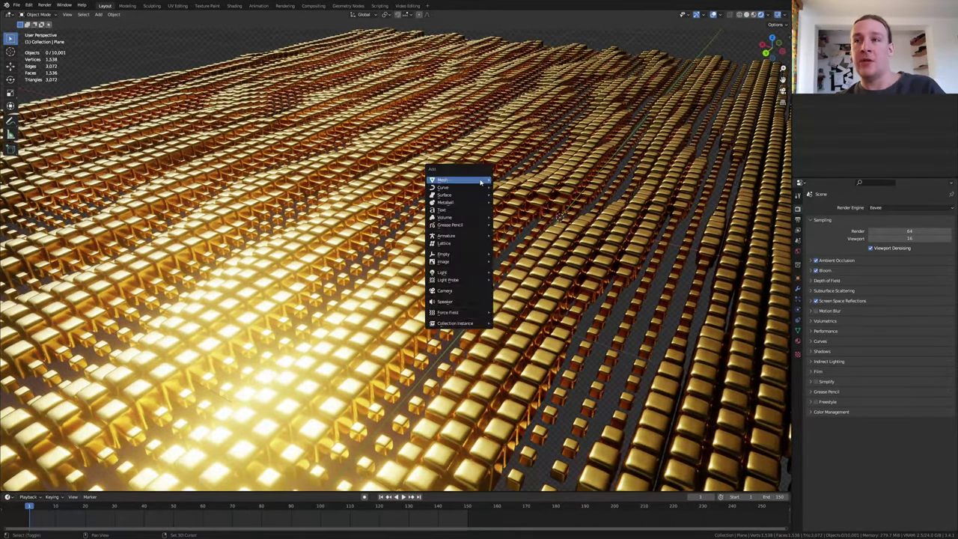
click(463, 292)
key(ctrl+alt+KP_0)
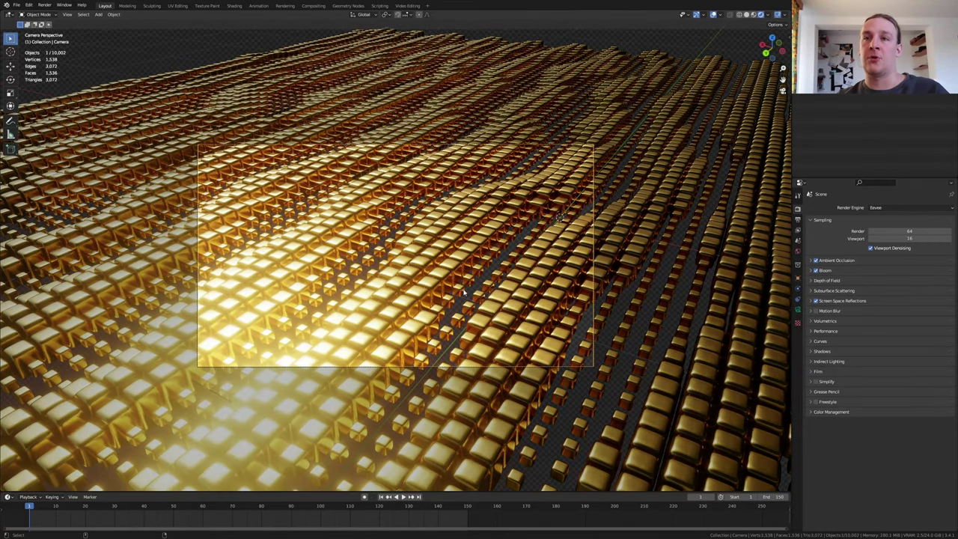
click(797, 278)
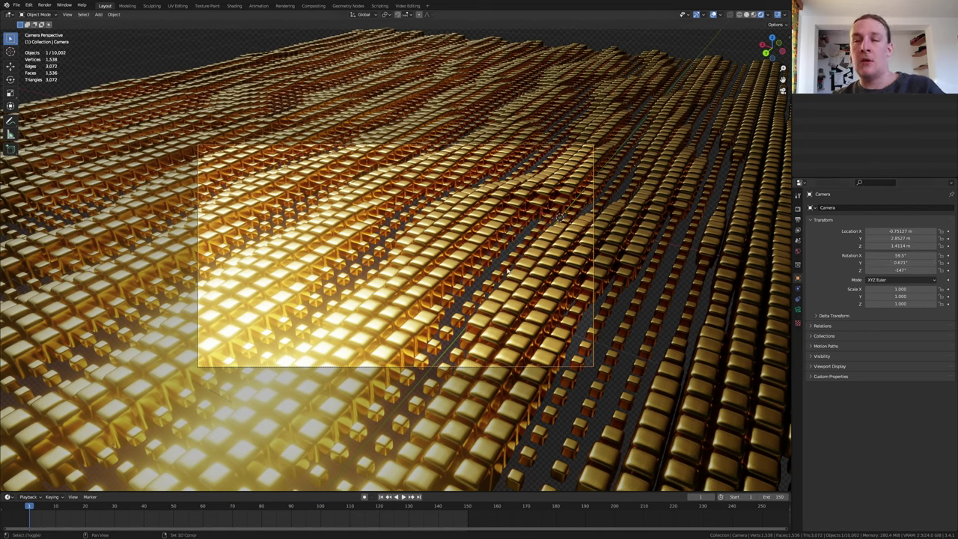
Add a Plain Axes empty and move it horizontally within the ground plane as the camera's focus target
key(shift+a)
mouse_move(503, 231)
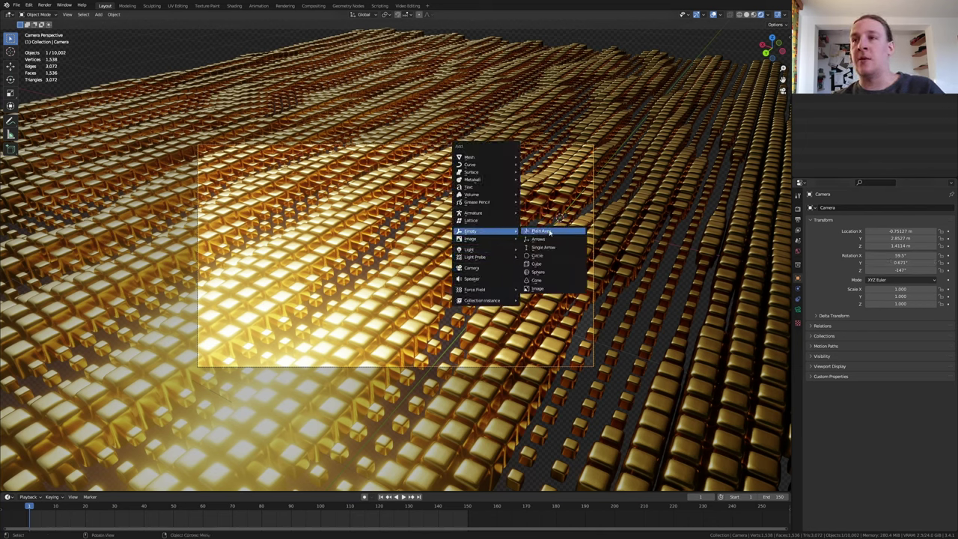
click(551, 231)
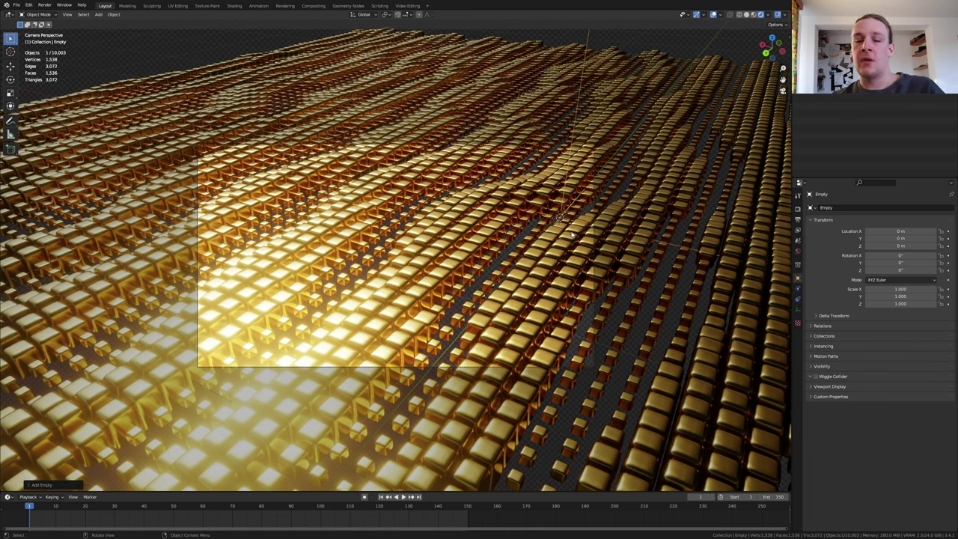
key(g)
key(shift+z)
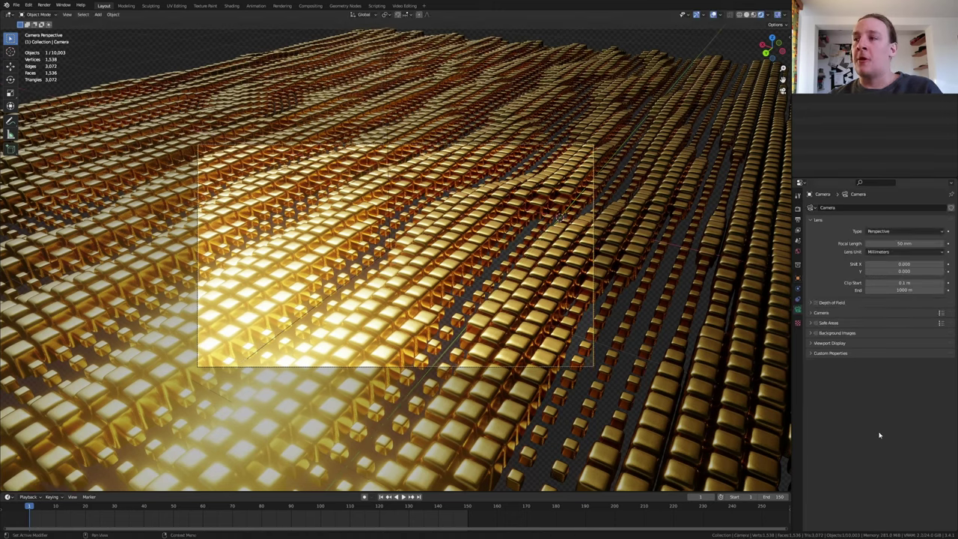
Enable depth of field on the camera, focusing on the Empty with an F-Stop of 0.4 and 16 aperture blades
click(815, 303)
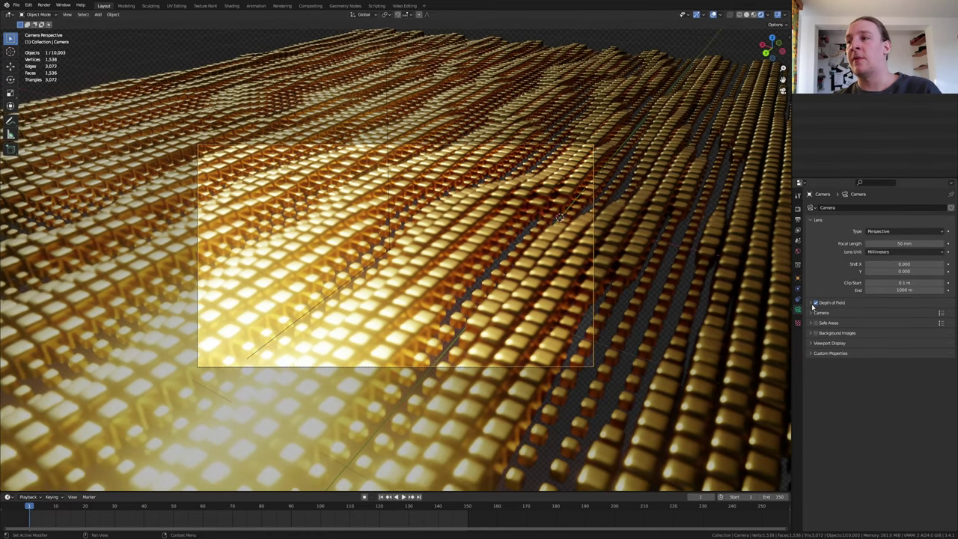
click(811, 303)
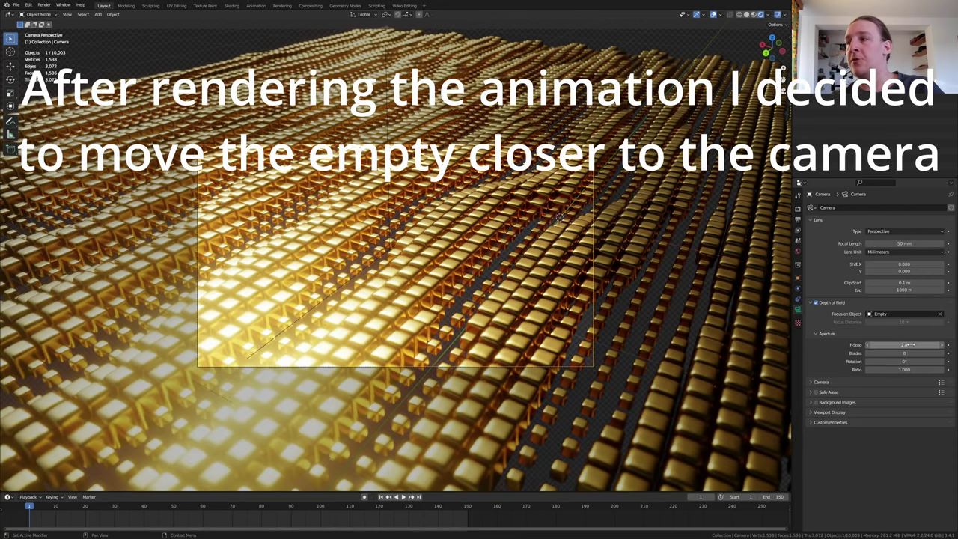
click(911, 344)
key(BackSpace)
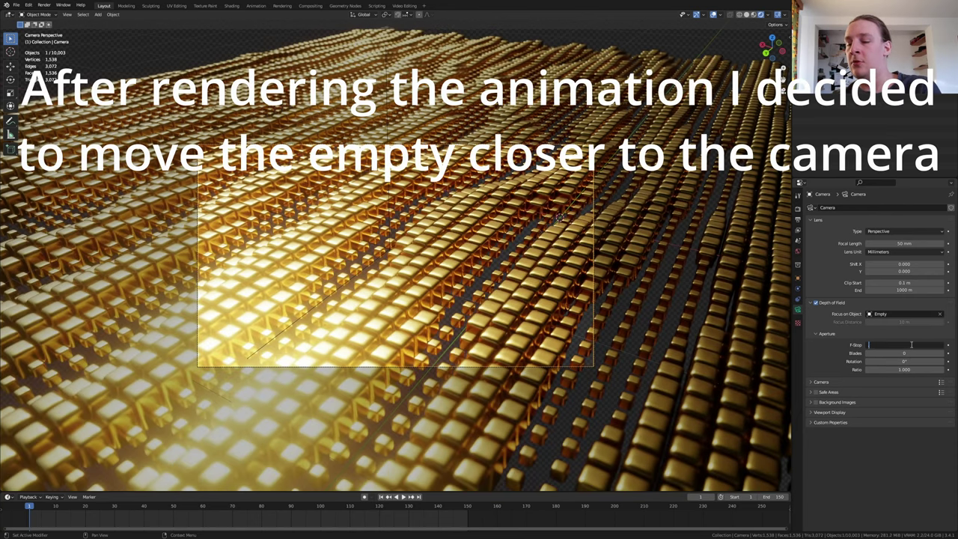
text(.4)
key(Return)
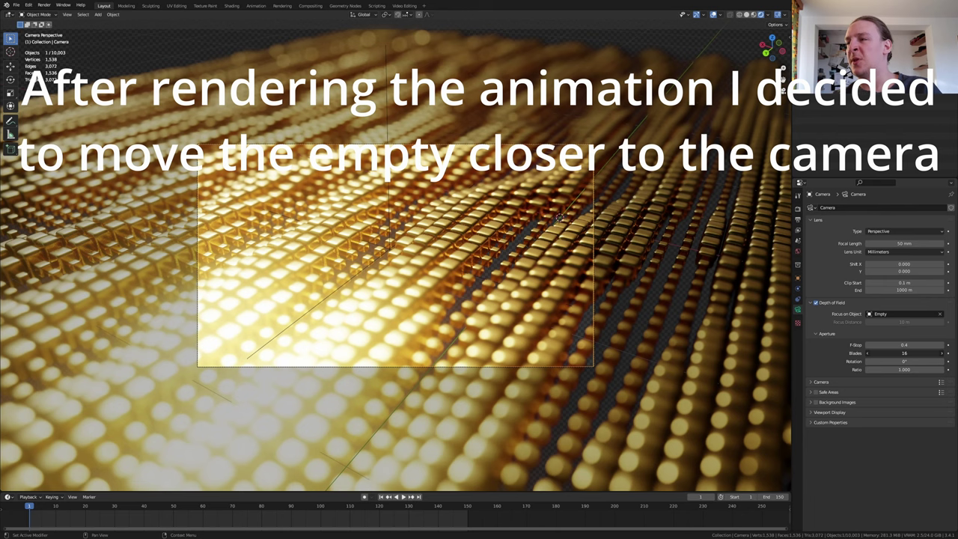
In the Compositing workspace, remove the Denoise node while keeping Render Layers linked to Composite
click(309, 6)
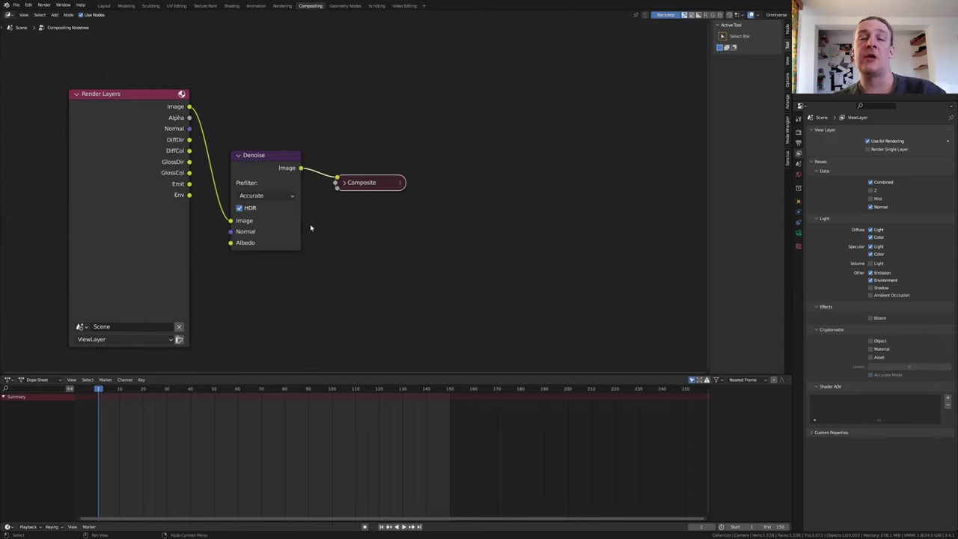
drag(229, 220, 292, 172)
click(293, 171)
key(x)
Insert a Glare node between Render Layers and Composite, using Streaks at High quality
key(shift+a)
click(406, 202)
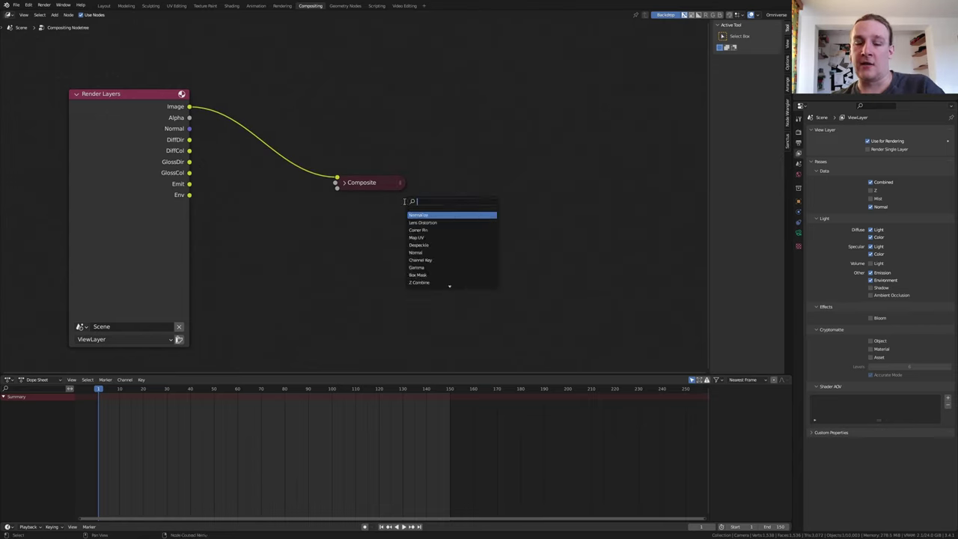
text(gl)
click(428, 214)
click(293, 155)
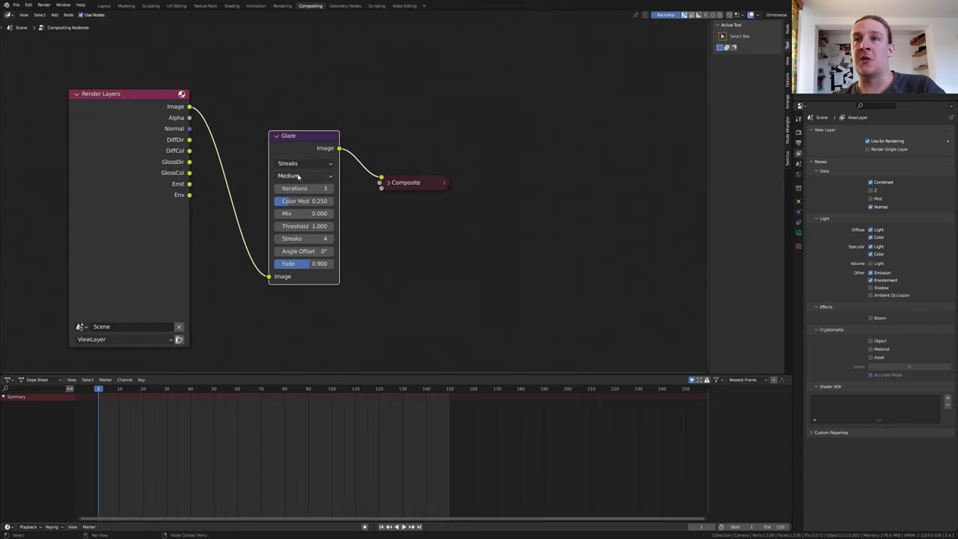
click(299, 175)
click(309, 188)
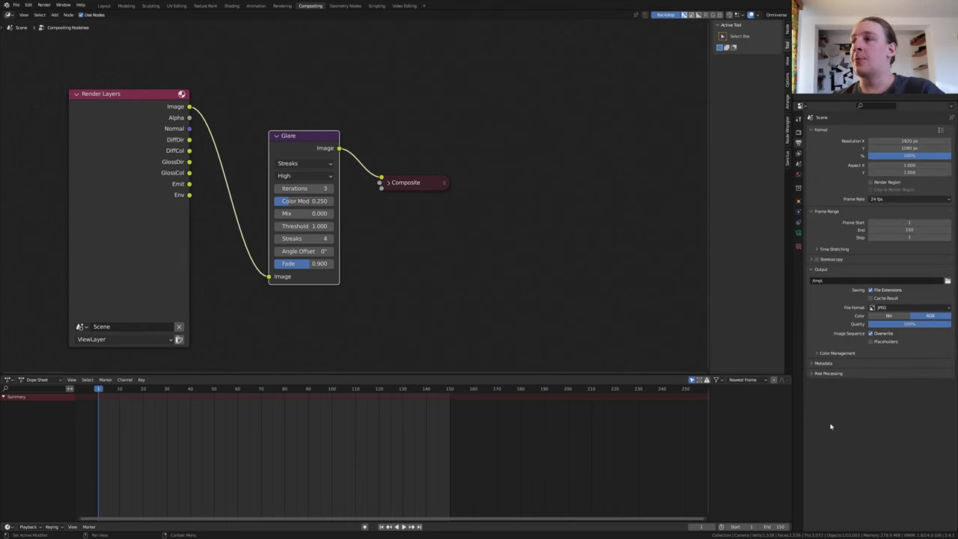
Set the render output path to Rendered_Images_ in the Instanced_Cubes project's Rendered_Images folder, and save the file
click(948, 281)
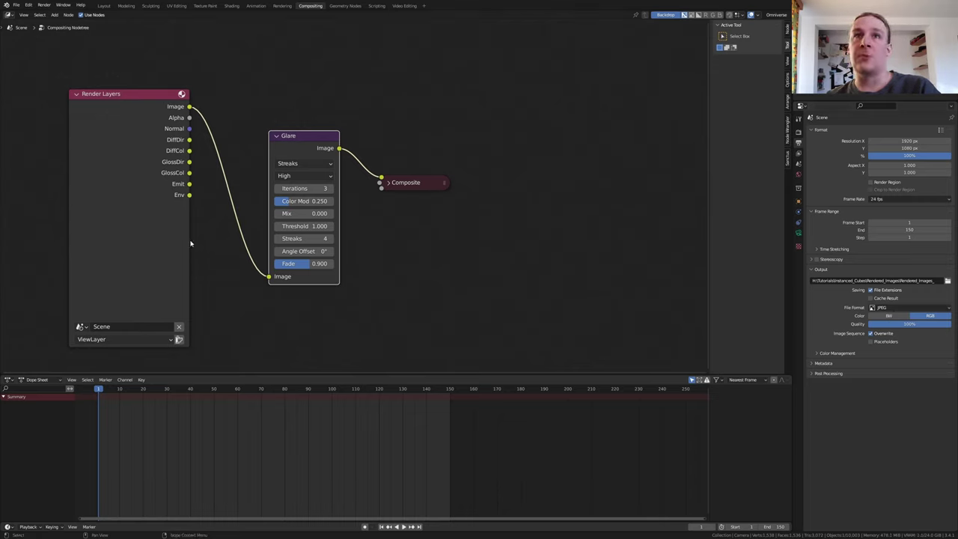
click(44, 5)
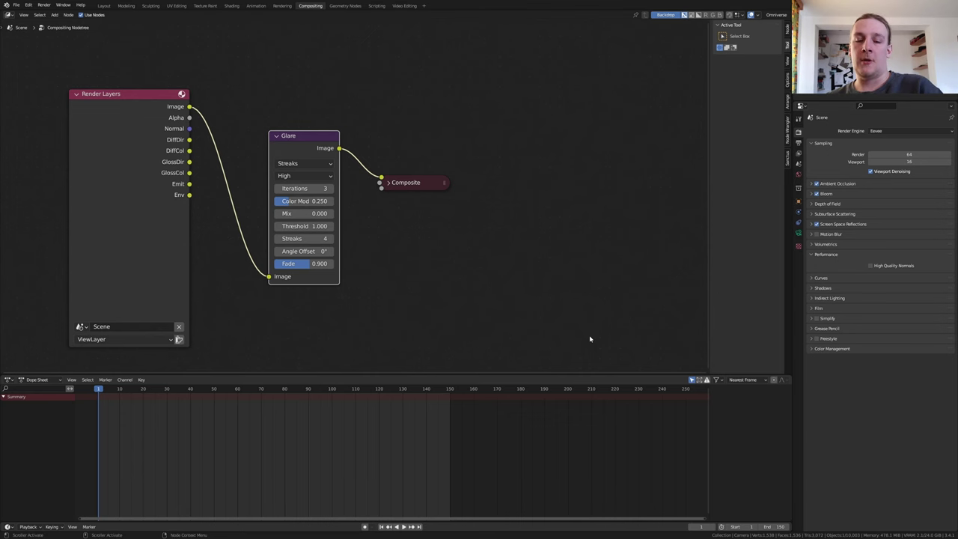
key(ctrl+s)
Render the animation through frame 150 and close the render window
key(F12)
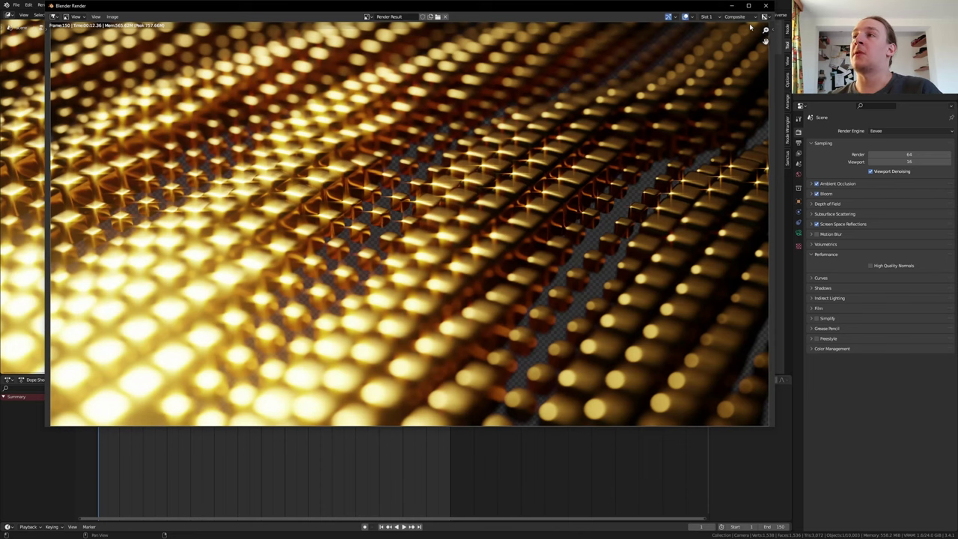
click(765, 5)
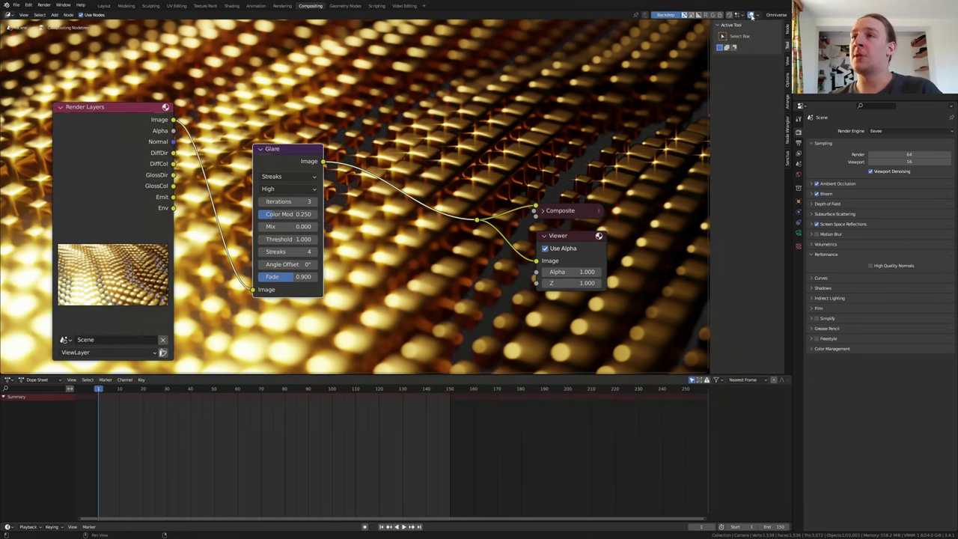
In the Video Editing workspace, set the output file format to FFmpeg Video with an MPEG-4 container
click(402, 6)
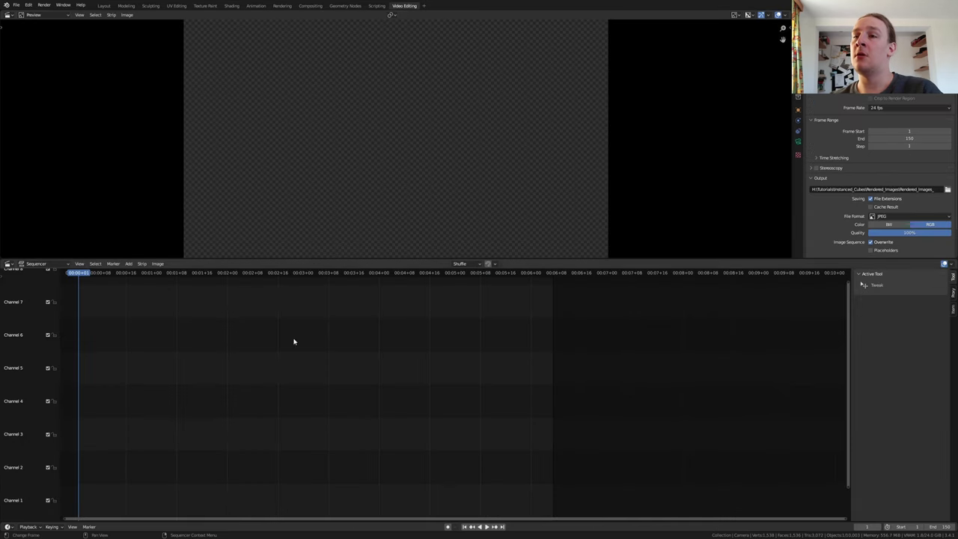
scroll(861, 210, down, 1)
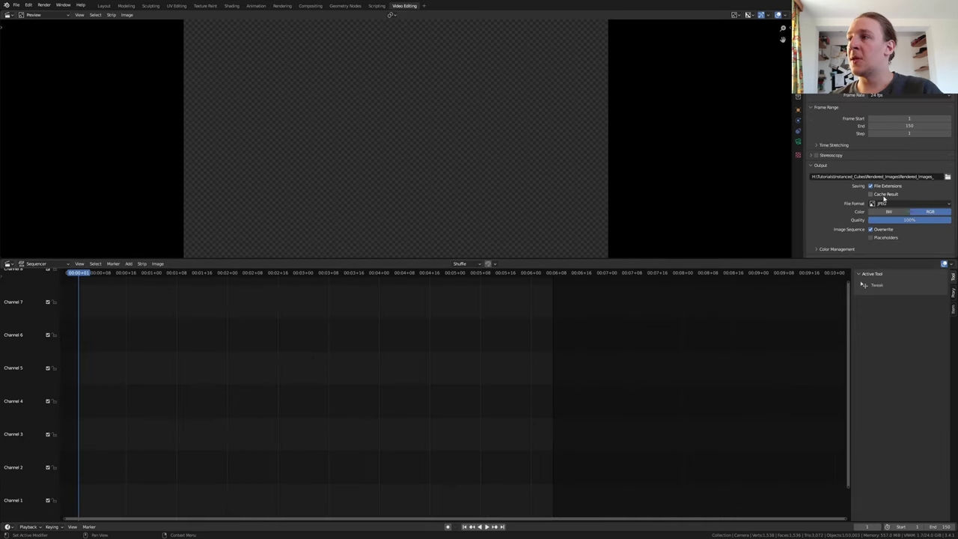
click(887, 204)
click(919, 241)
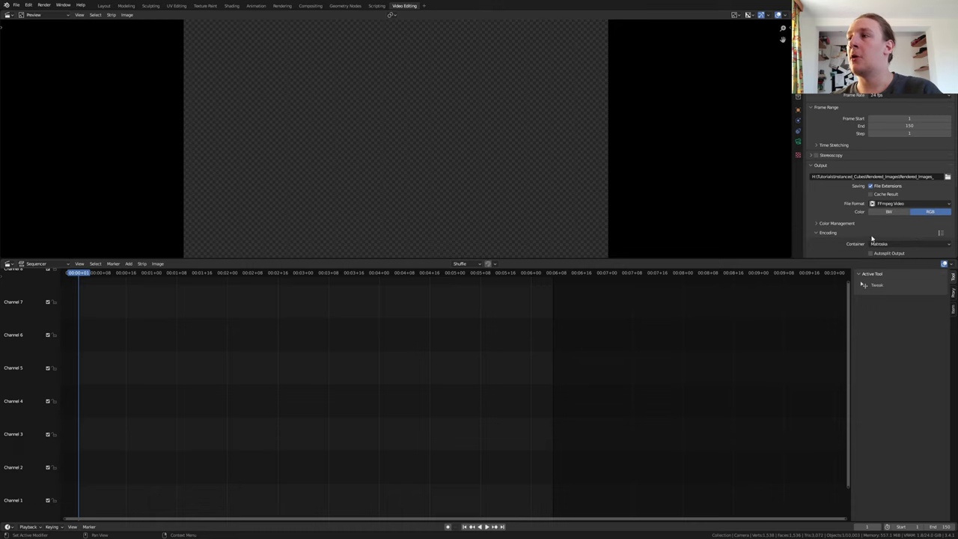
click(894, 245)
click(896, 268)
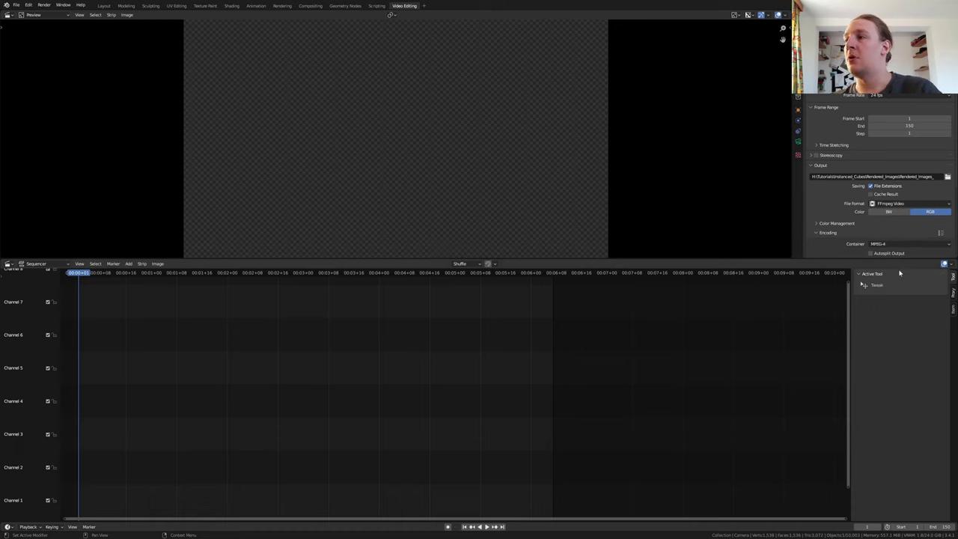
Raise the output quality of the H.264 video encoding above Medium Quality
scroll(898, 228, down, 2)
click(898, 228)
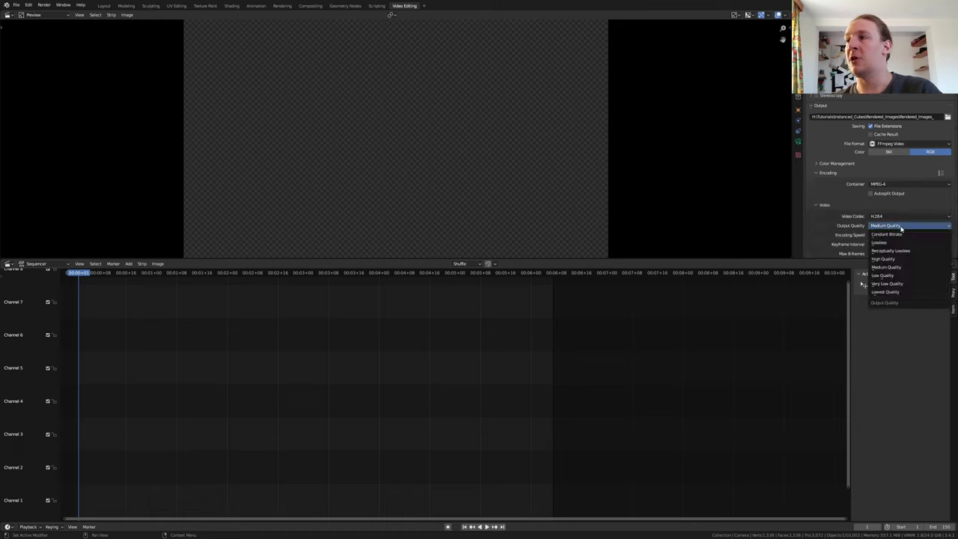
click(901, 255)
Make sure the view transform in the render Color Management settings is Standard
click(798, 41)
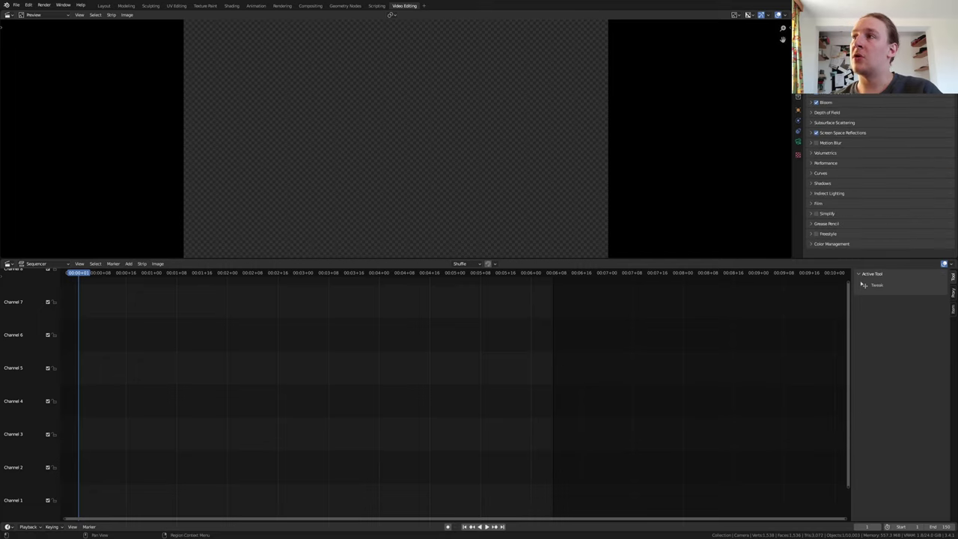
click(833, 244)
scroll(869, 221, down, 2)
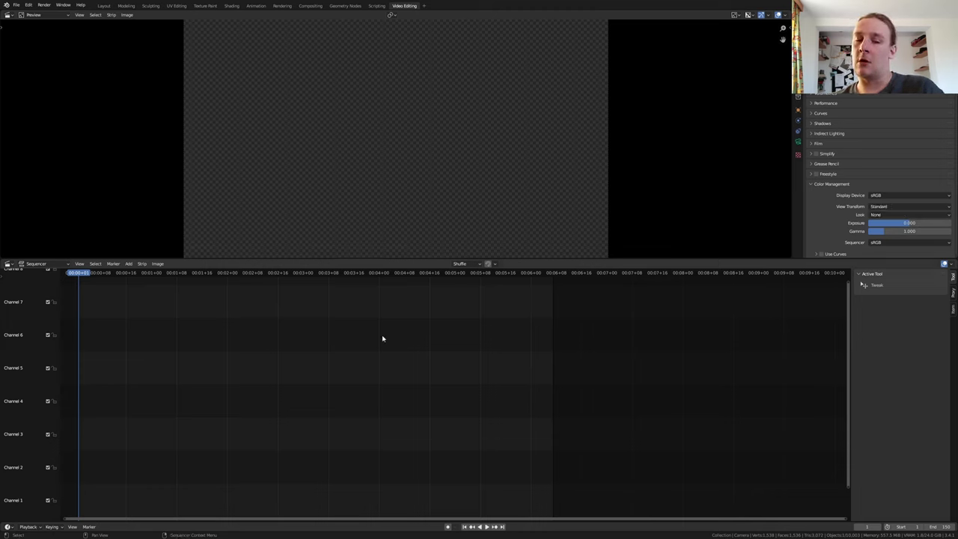
Add all images from the Rendered_Images folder as an image sequence strip on channel 1 from frame 1, and save the file
key(shift+a)
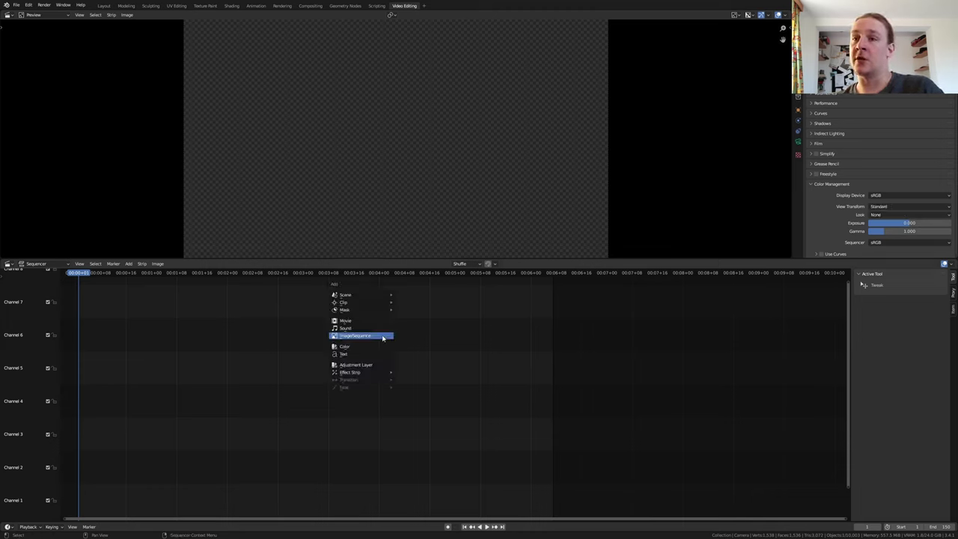
click(382, 338)
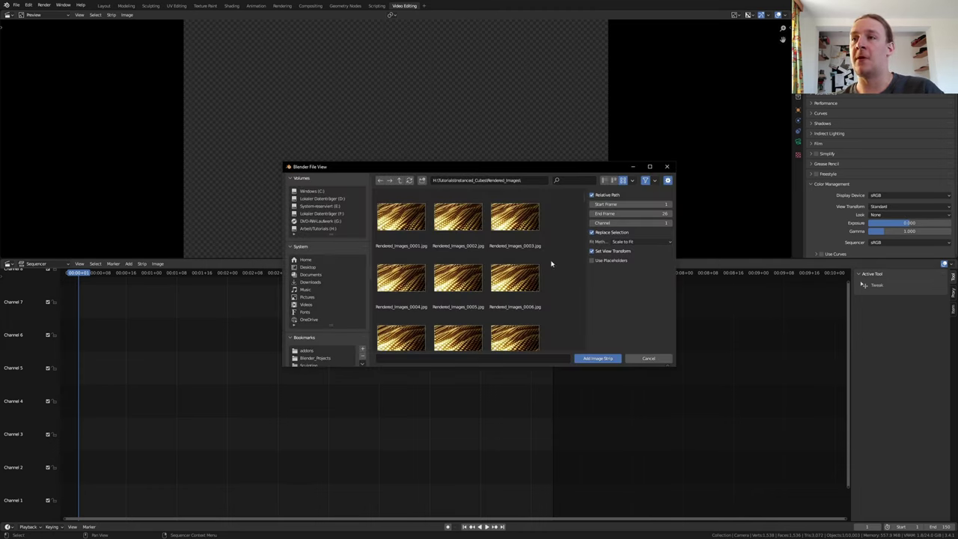
key(a)
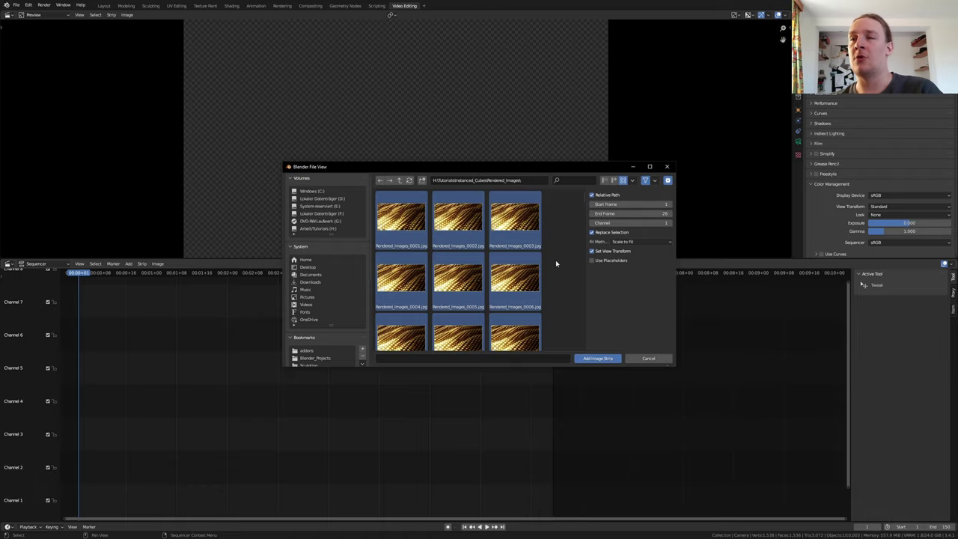
key(Return)
key(ctrl+s)
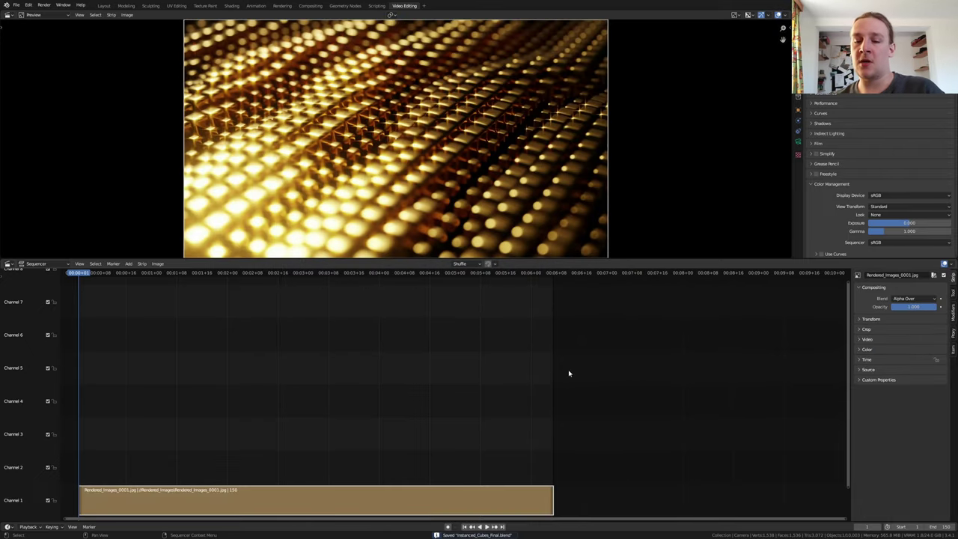